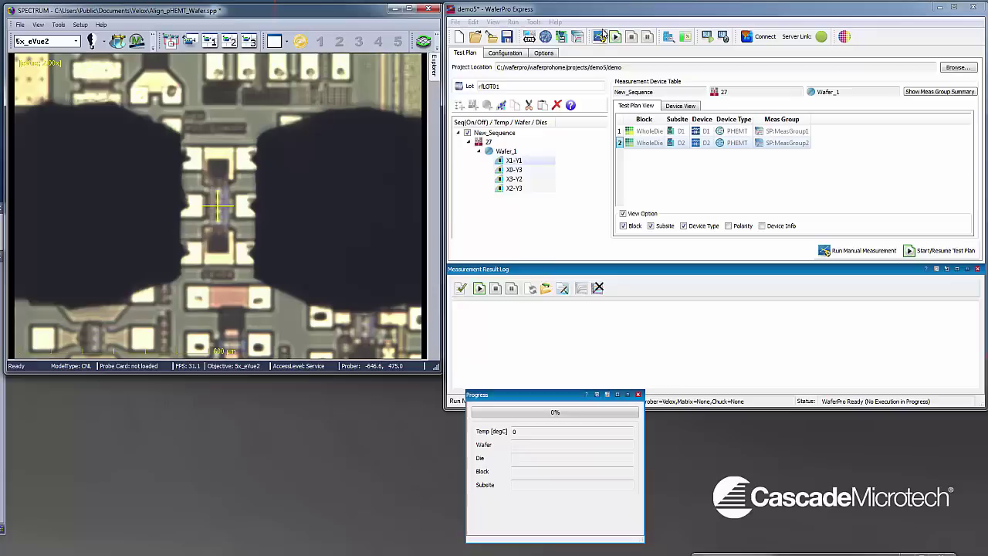
Step: Open the wafer map and bring up the test plan start confirmation showing Measure mode with 2 devices
left_click(546, 37)
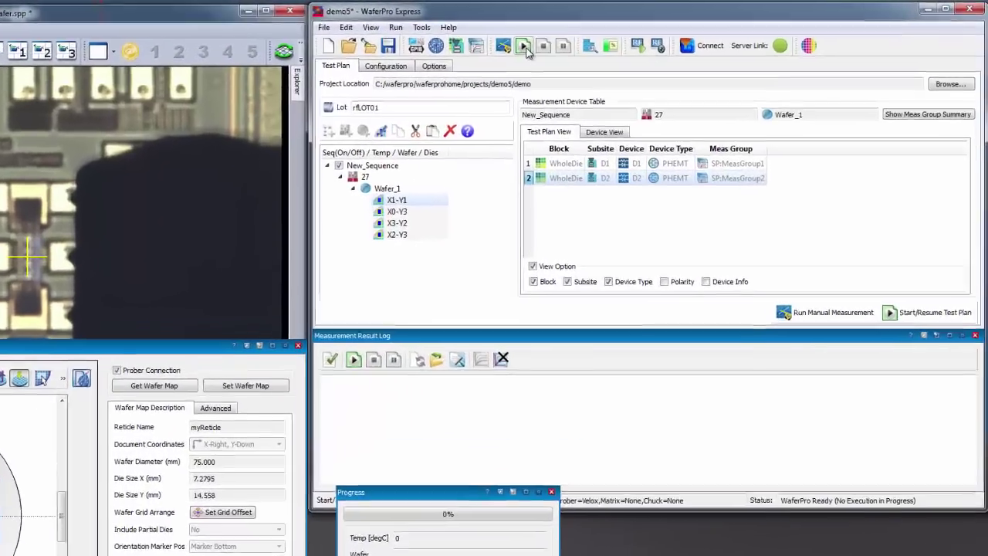
left_click(615, 37)
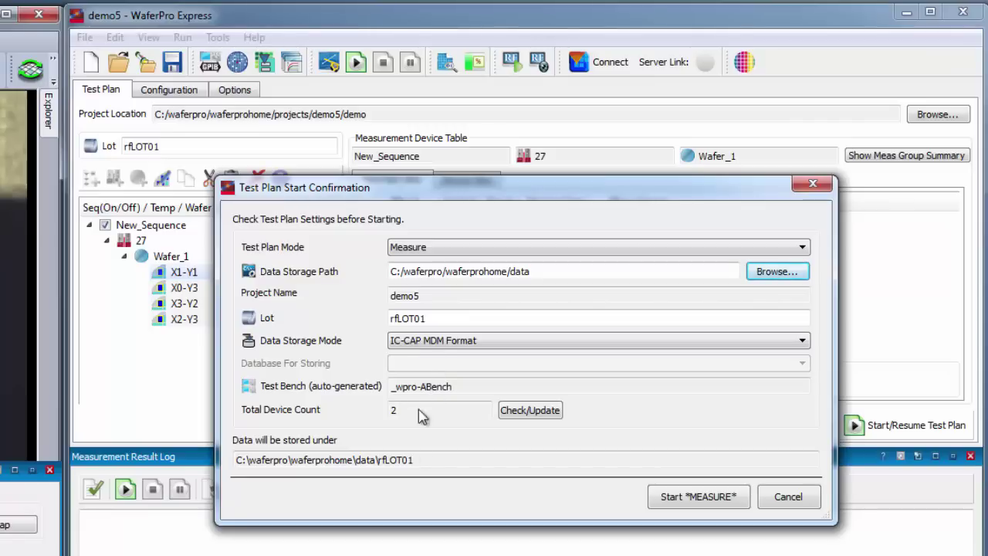
Step: Start the *MEASURE* run and open the plots for the D1 Result OK row
left_click(657, 498)
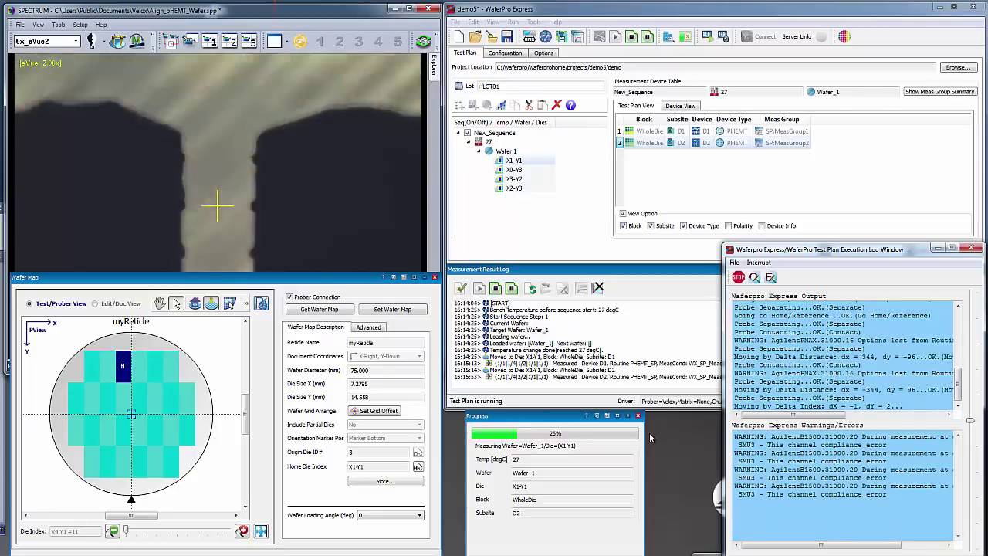
left_click_drag(826, 259, 833, 468)
left_click(691, 358)
double_click(691, 358)
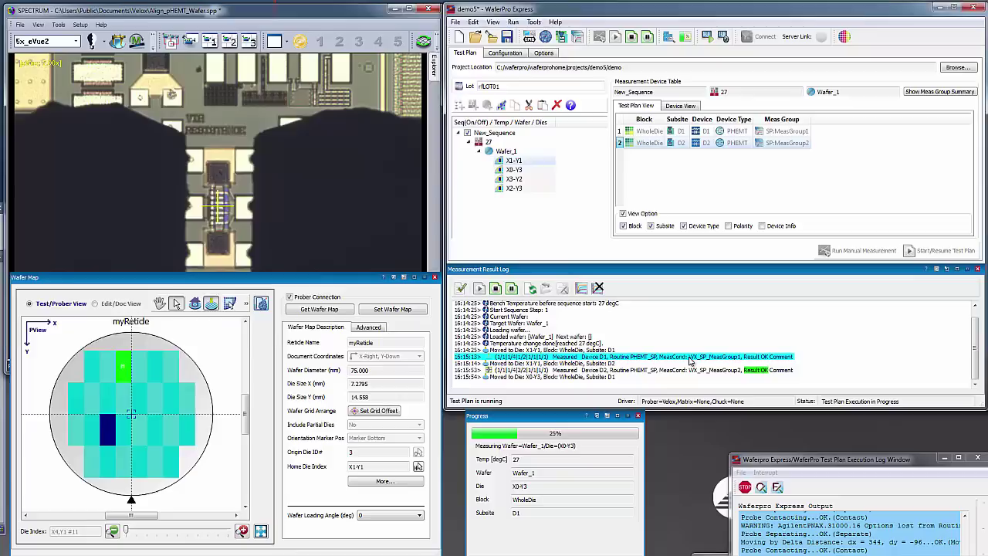
left_click_drag(318, 355, 518, 421)
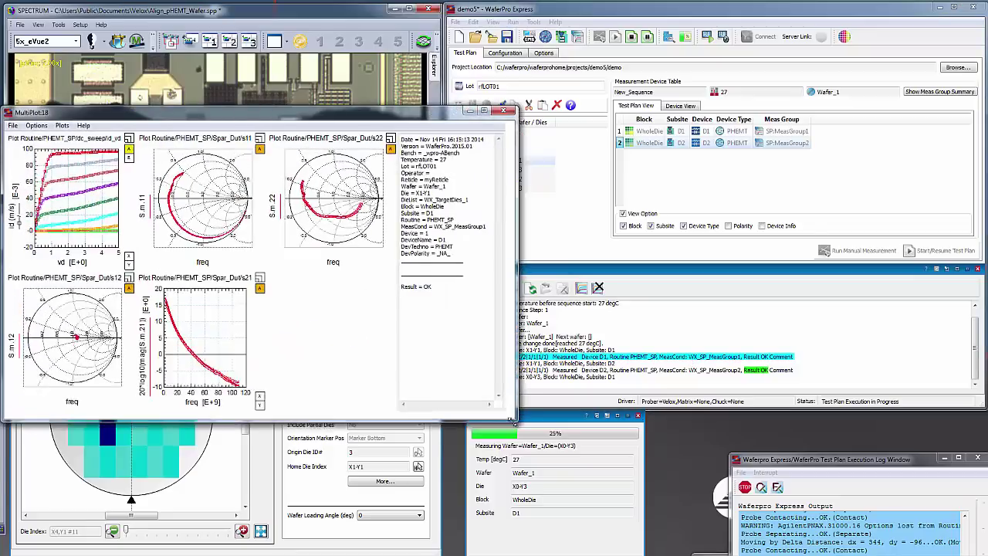
Step: Open the D2 result plots, read a marker on the drain current curves, then close them
left_click(504, 113)
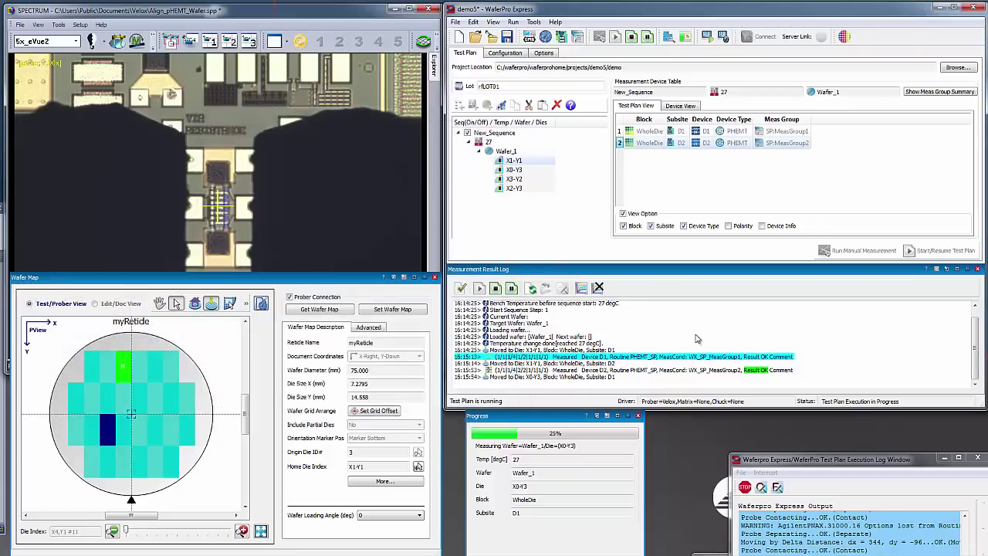
double_click(725, 369)
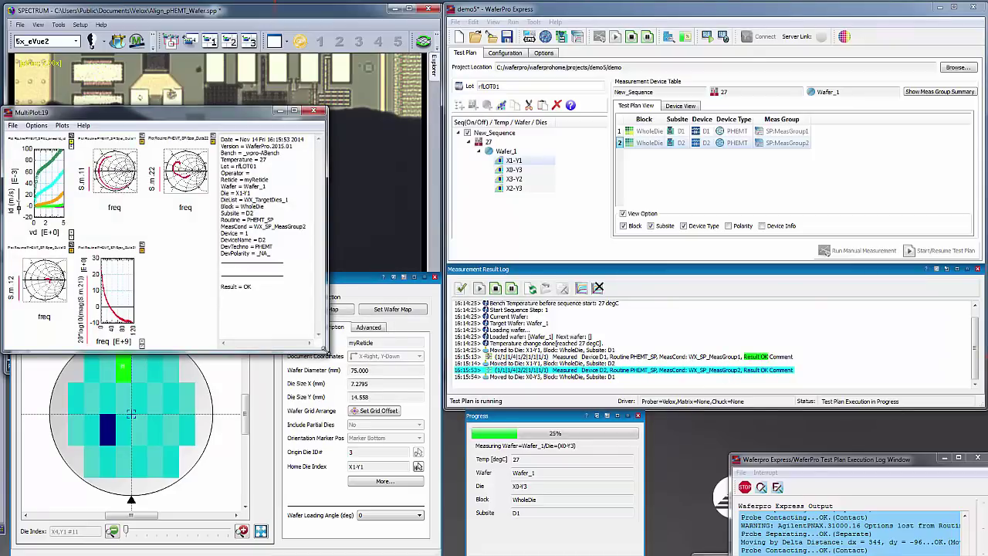
left_click_drag(321, 346, 494, 456)
left_click(110, 155)
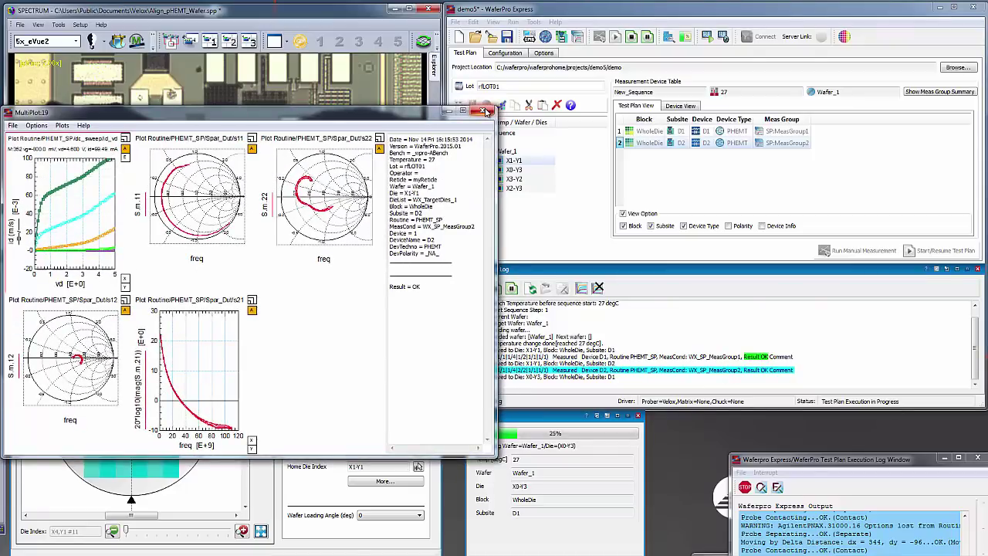
left_click(484, 111)
left_click_drag(807, 454, 807, 409)
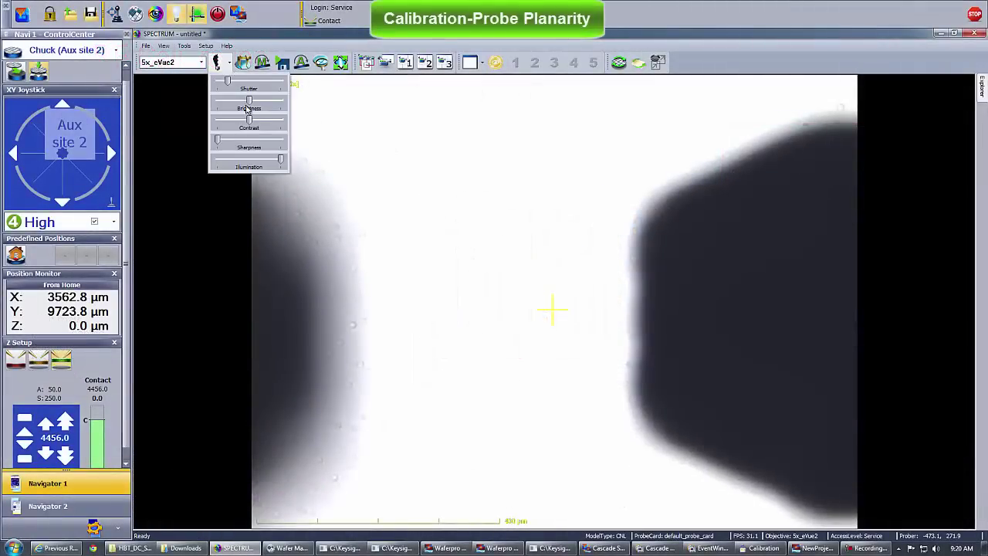
Step: Lower the microscope camera shutter to 9 for a darker probe planarity image
left_click_drag(232, 83, 225, 87)
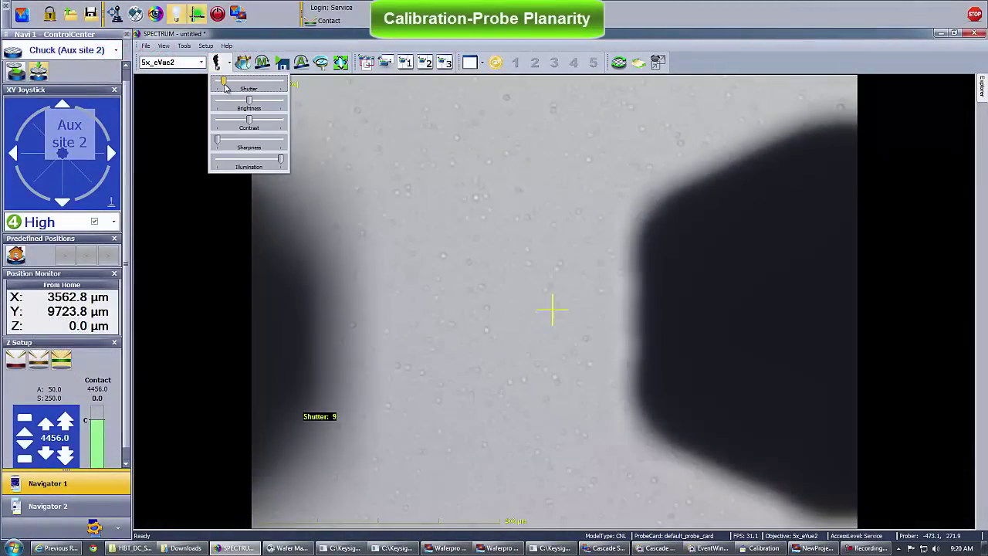
left_click(469, 154)
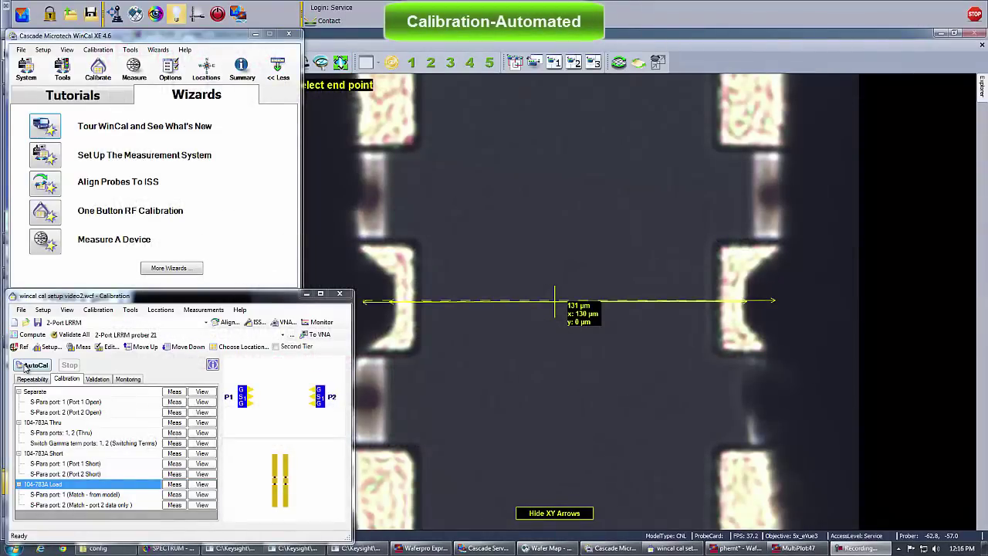
Step: Run AutoCal with the PNA cal set settings and accept the ACCEPTABLE S11 validation result
left_click(34, 366)
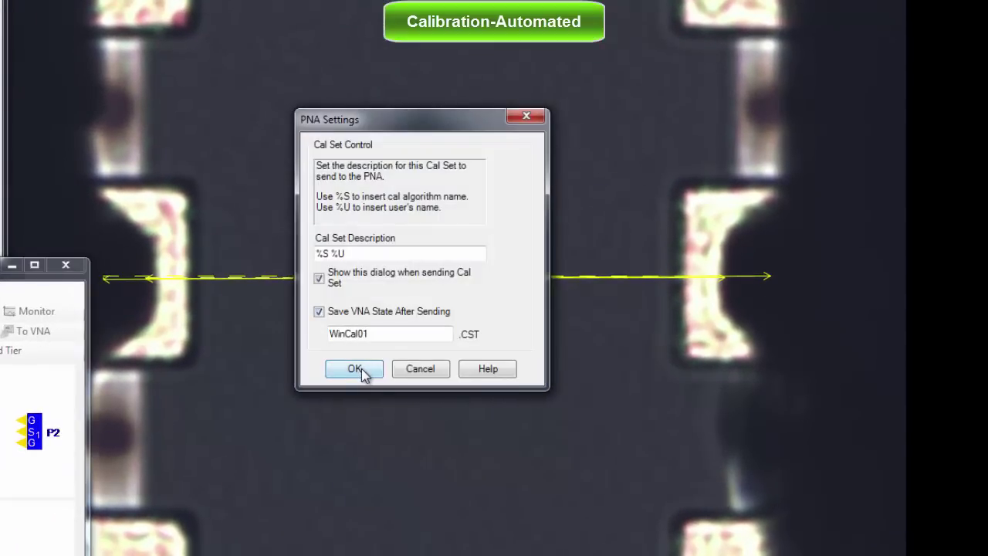
left_click(355, 370)
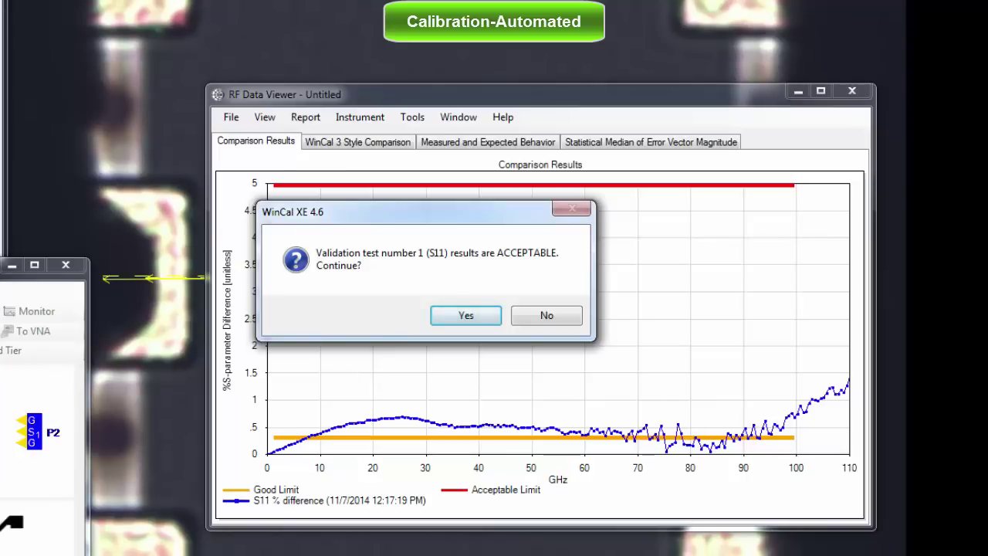
left_click(478, 316)
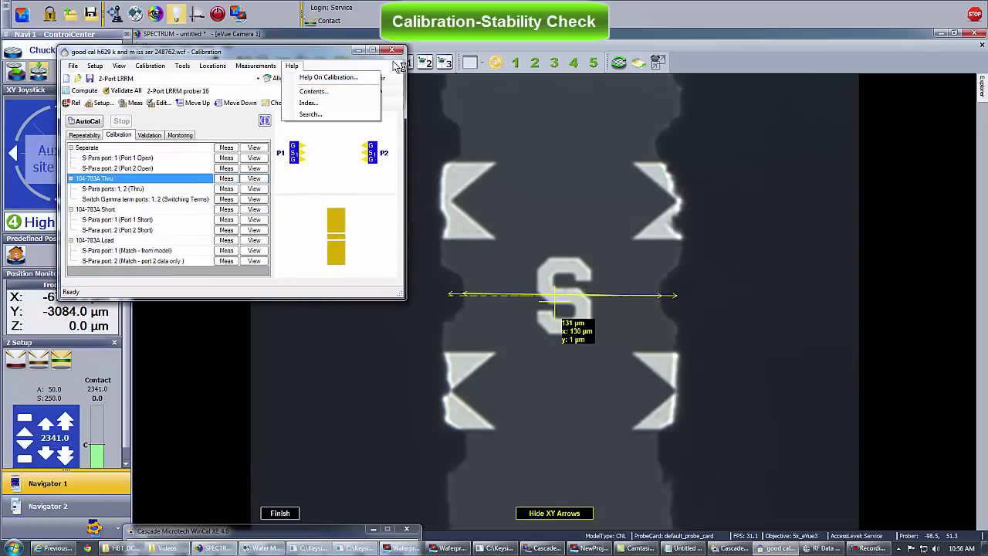
Step: Run the Monitor stability test and accept the ACCEPTABLE S11 and S22 results
left_click(398, 66)
left_click(375, 80)
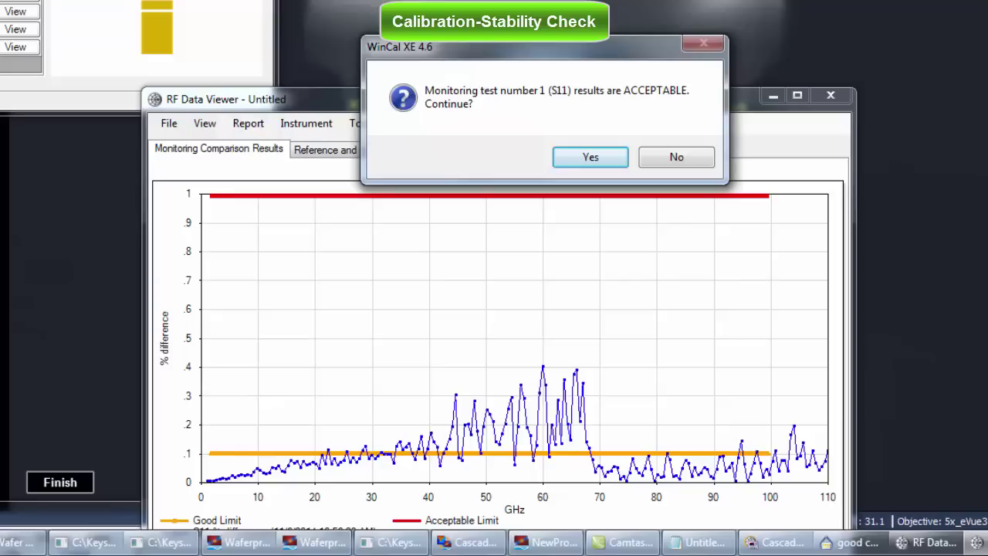
left_click(599, 157)
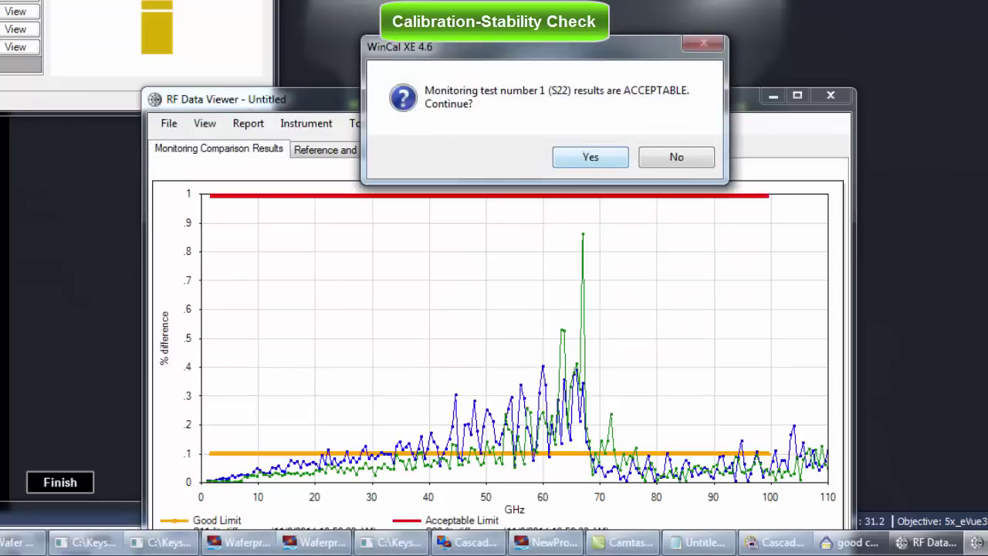
left_click(590, 158)
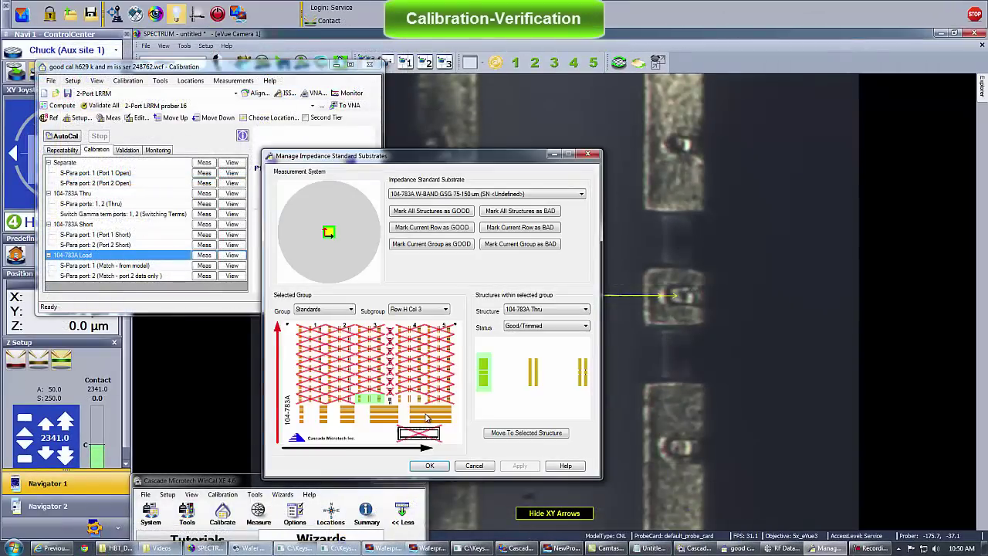
Step: Move the probes to the 40ps verification line on the 104-783A substrate, then minimize the Calibration window
left_click(429, 416)
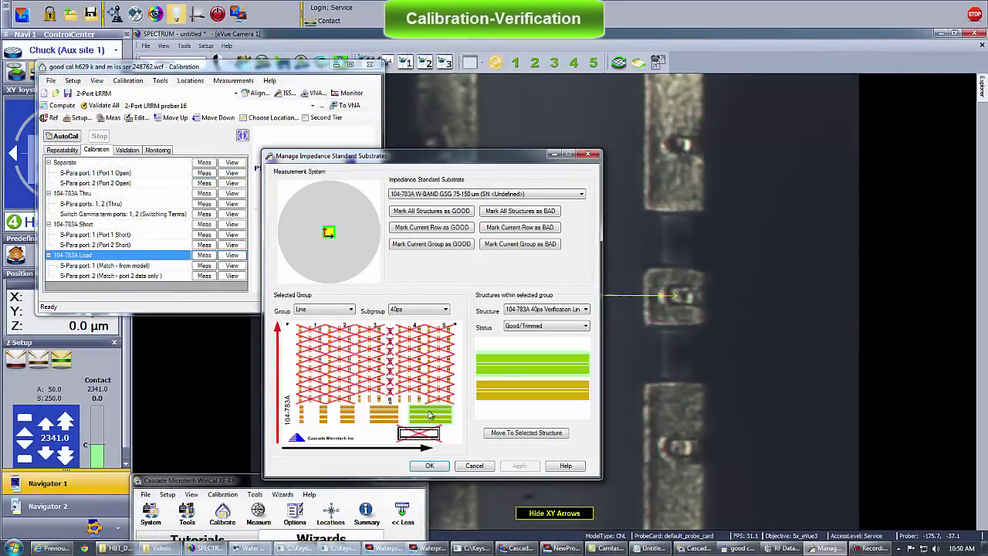
left_click(528, 434)
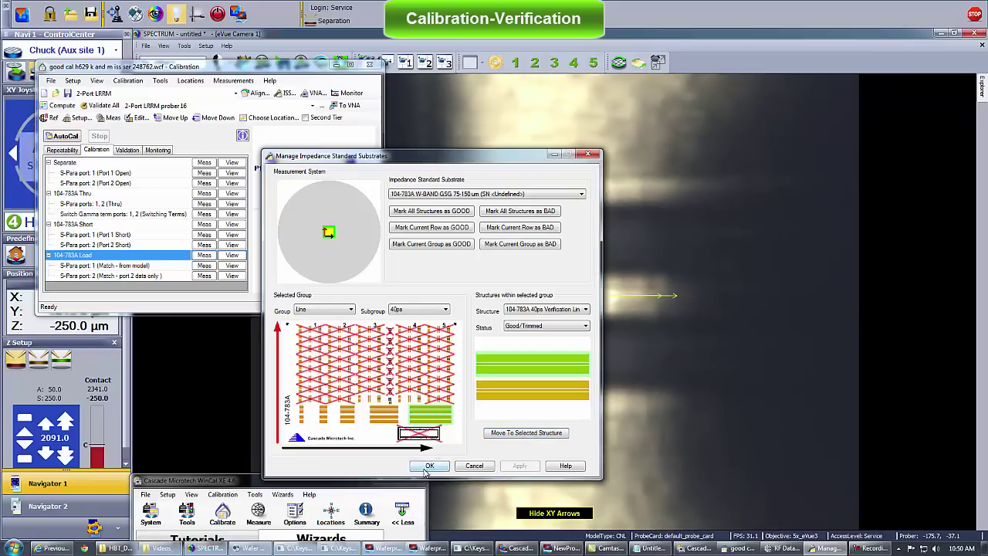
left_click(427, 467)
left_click(337, 66)
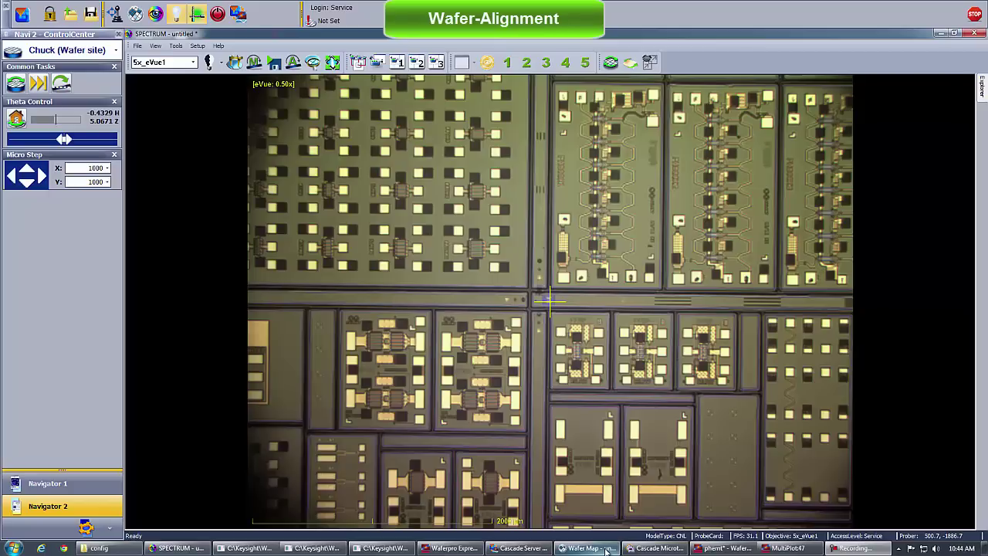
left_click(606, 549)
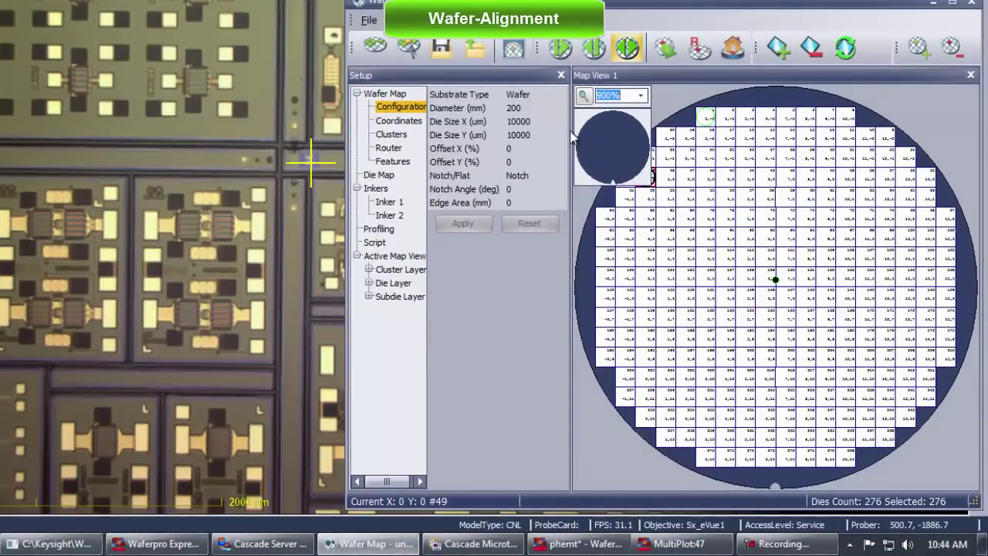
left_click(935, 4)
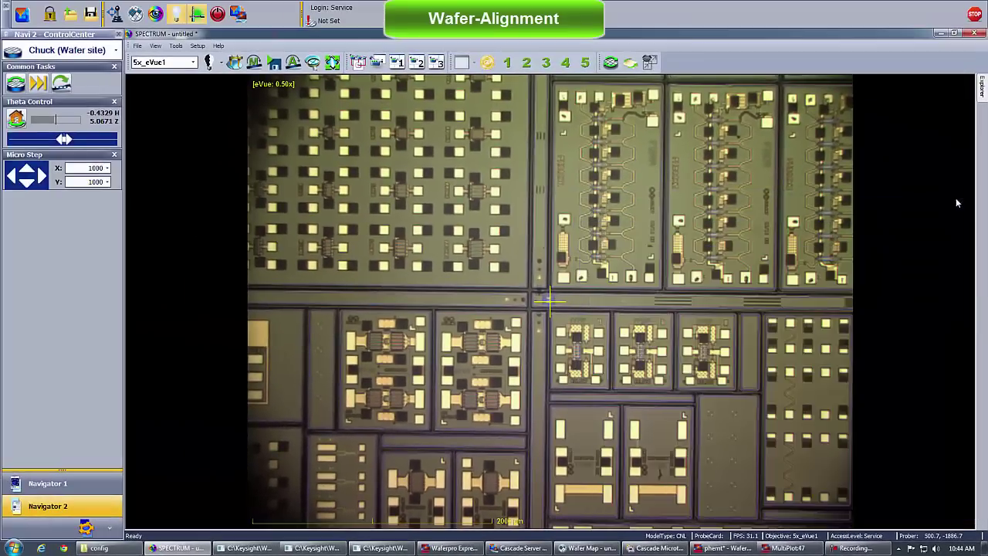
Step: Run AutoAlign in the Wafer Alignment wizard to correct chuck theta, reaching the Finish step
left_click(294, 67)
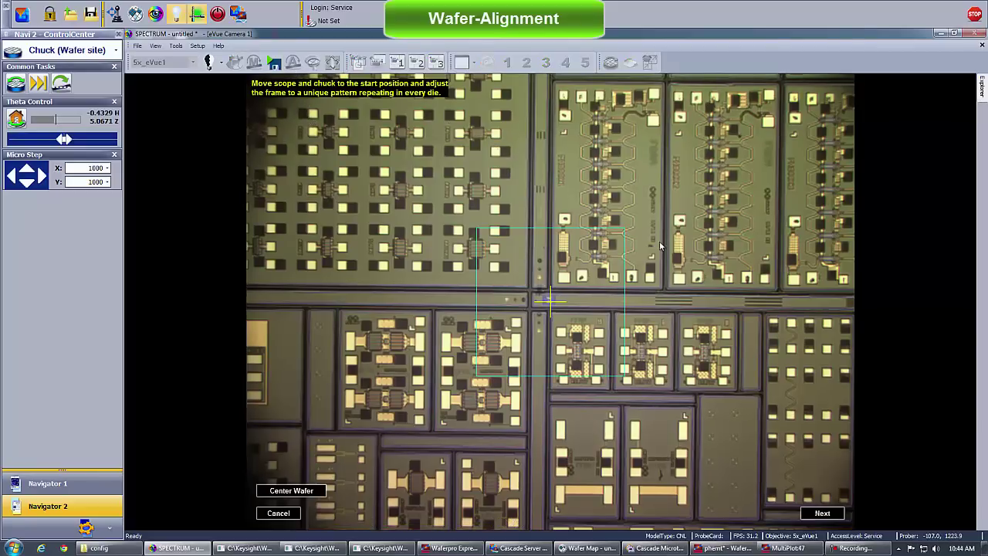
left_click(811, 516)
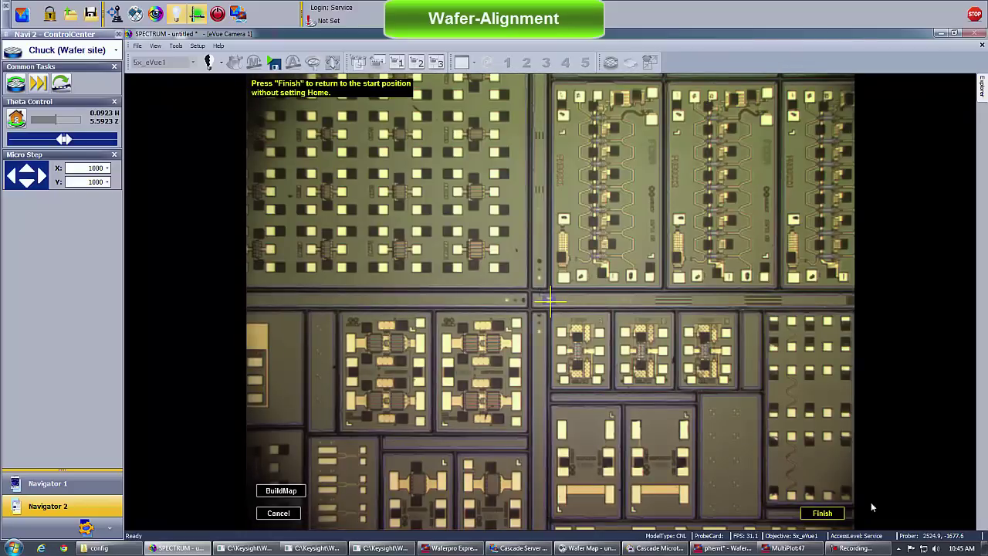
left_click(295, 490)
Step: Finish the alignment, then step the prober across the wafer map to die 11, die 5 and die 24
left_click(821, 513)
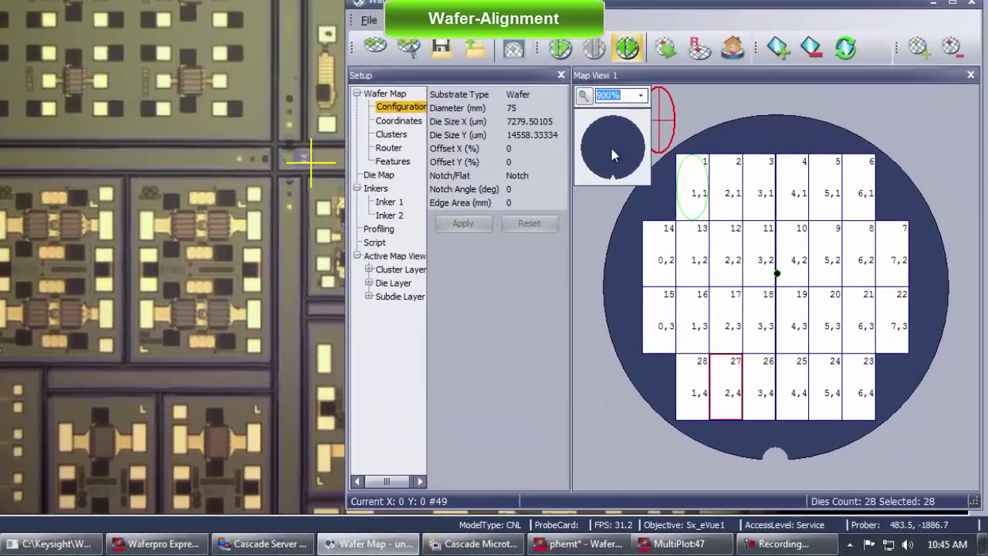
double_click(757, 257)
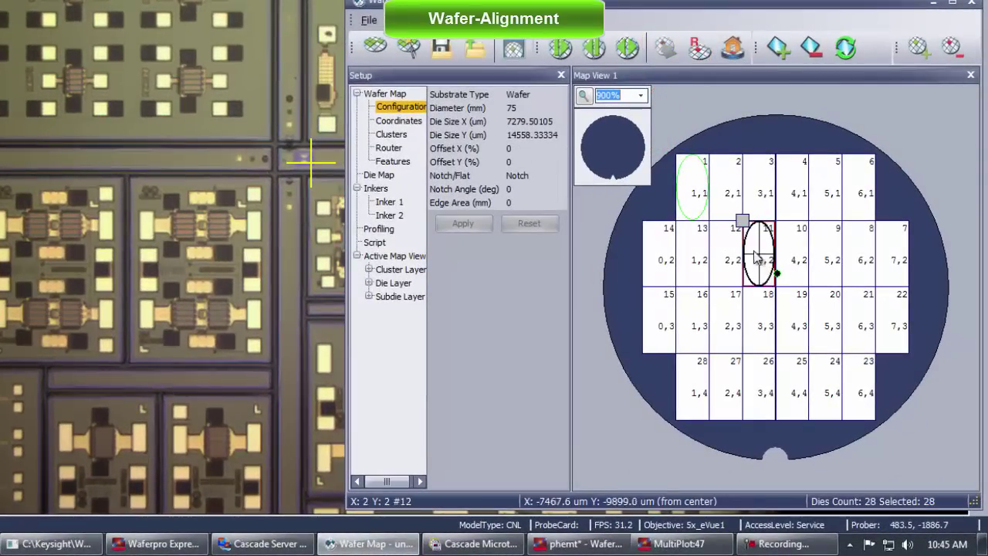
left_click(626, 48)
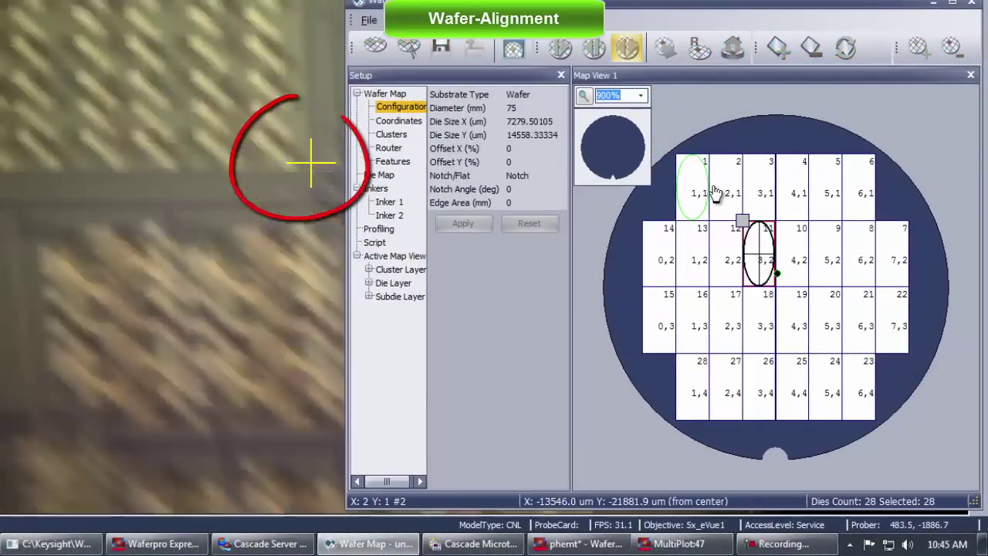
double_click(824, 193)
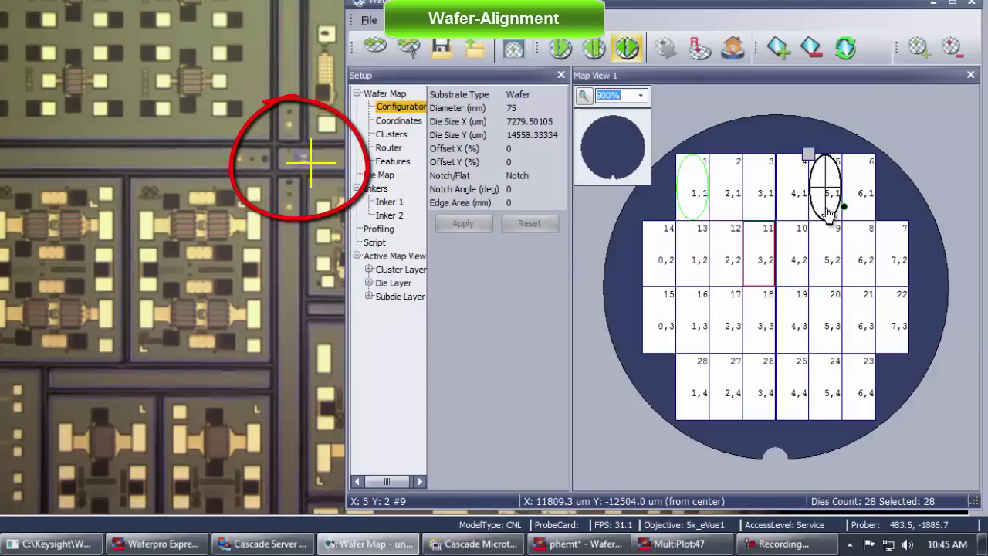
double_click(829, 388)
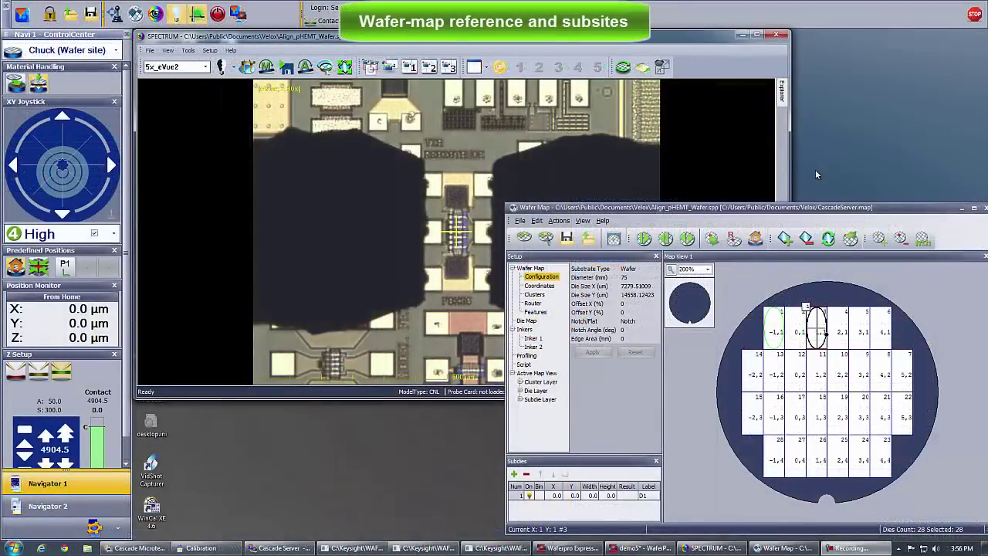
Step: In subdie mode, add the current position as subdie 2 at -344.9, -96.0
left_click(733, 244)
left_click(734, 239)
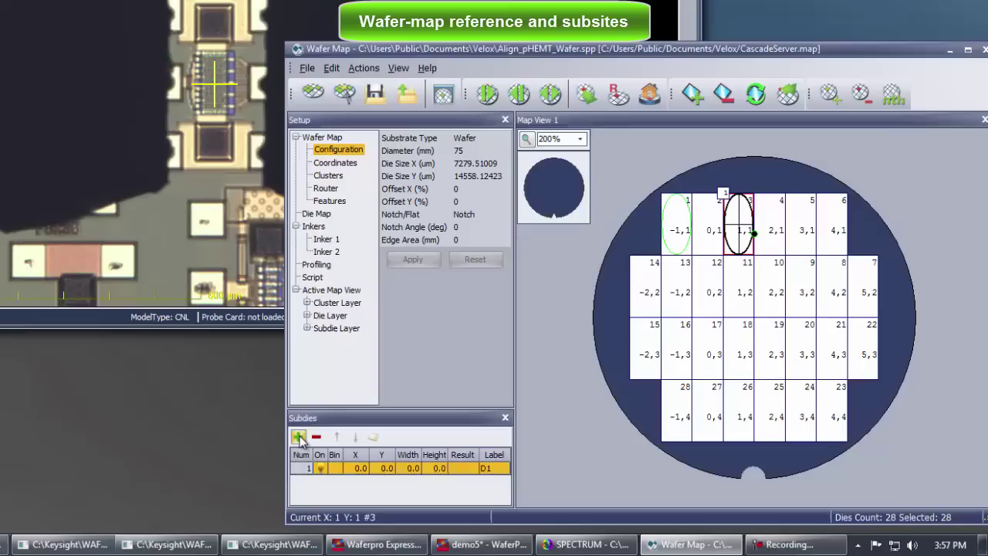
left_click(515, 474)
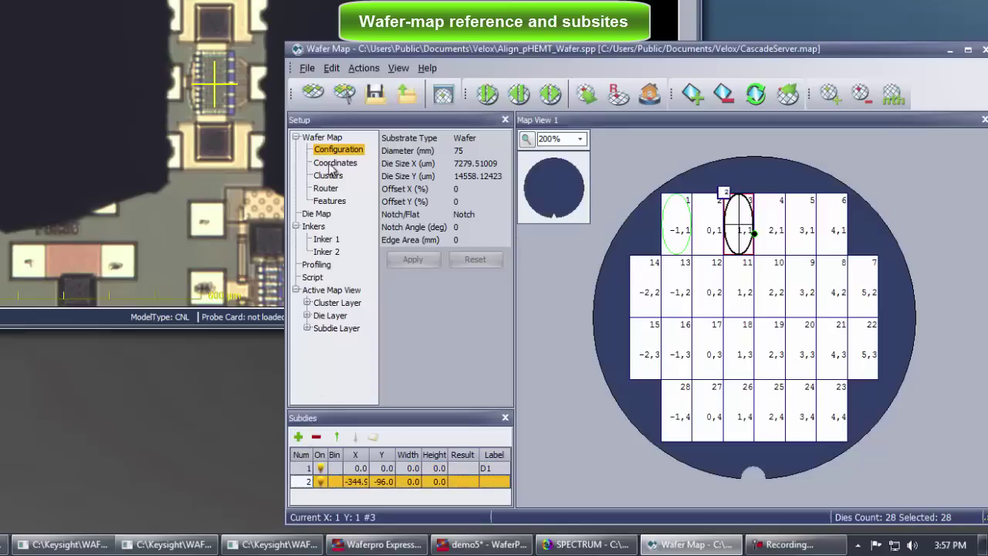
Step: Move the microscope to subdie 1, then subdie 2, and back to subdie 1
left_click(298, 468)
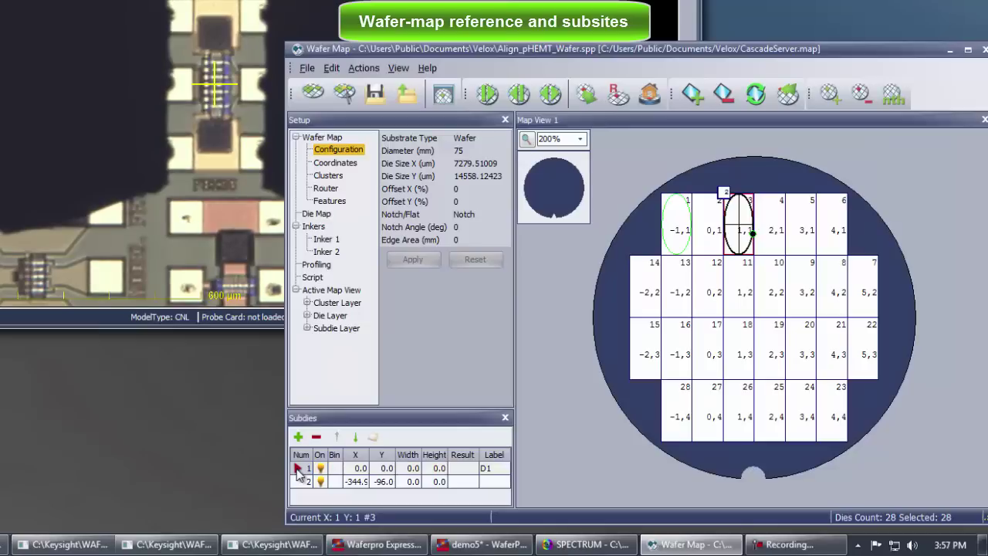
left_click(300, 483)
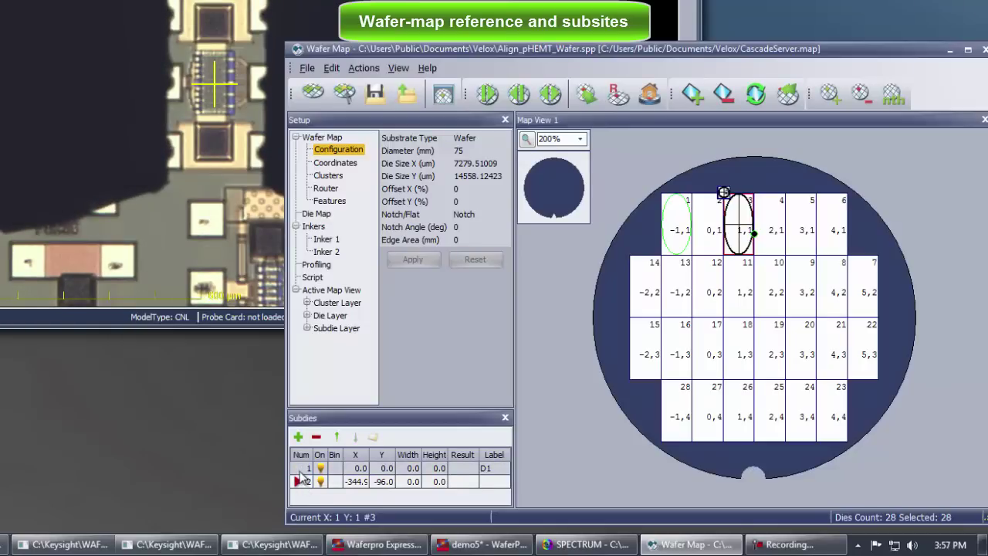
left_click(299, 469)
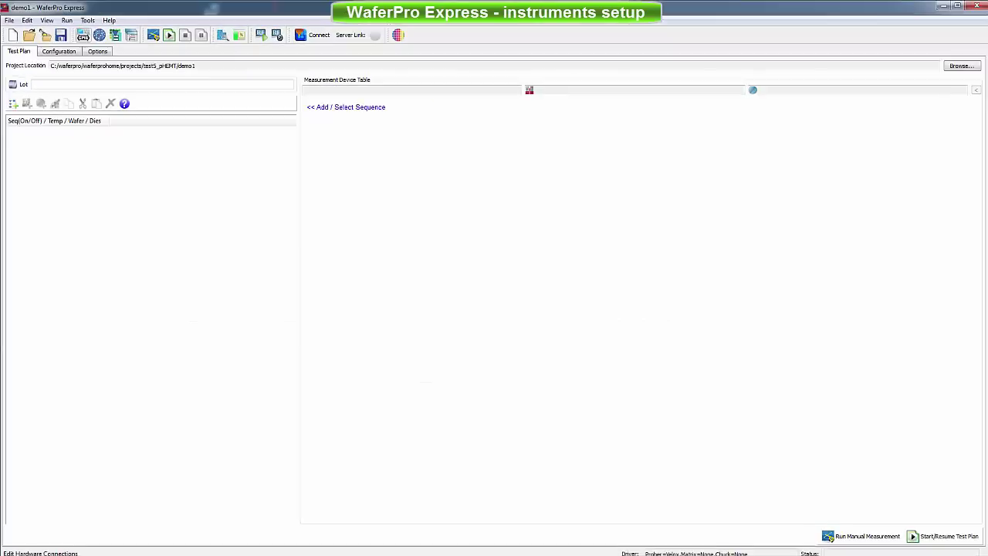
Step: In Hardware Connections, view the AgilentB1500 settings and then the Velox prober on localhost
left_click(84, 35)
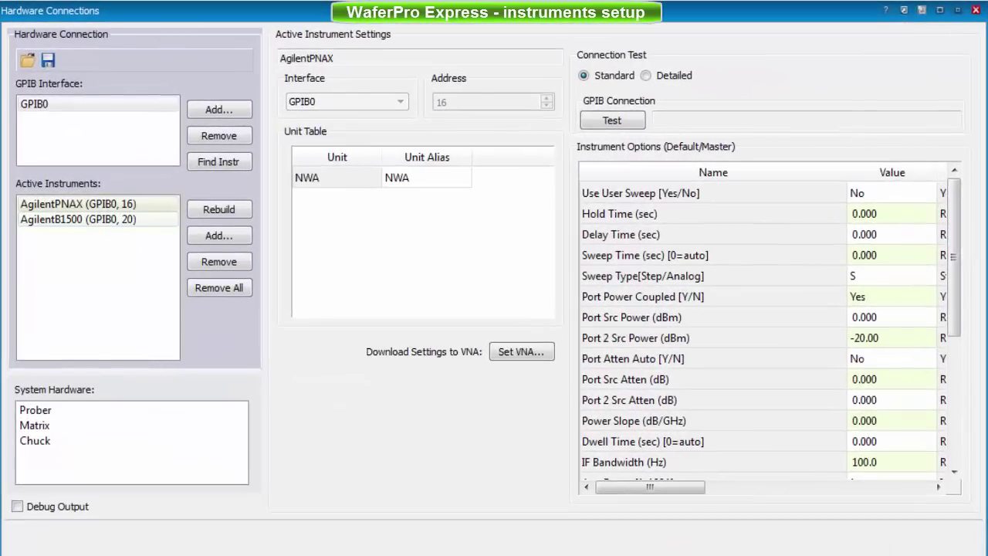
left_click(78, 219)
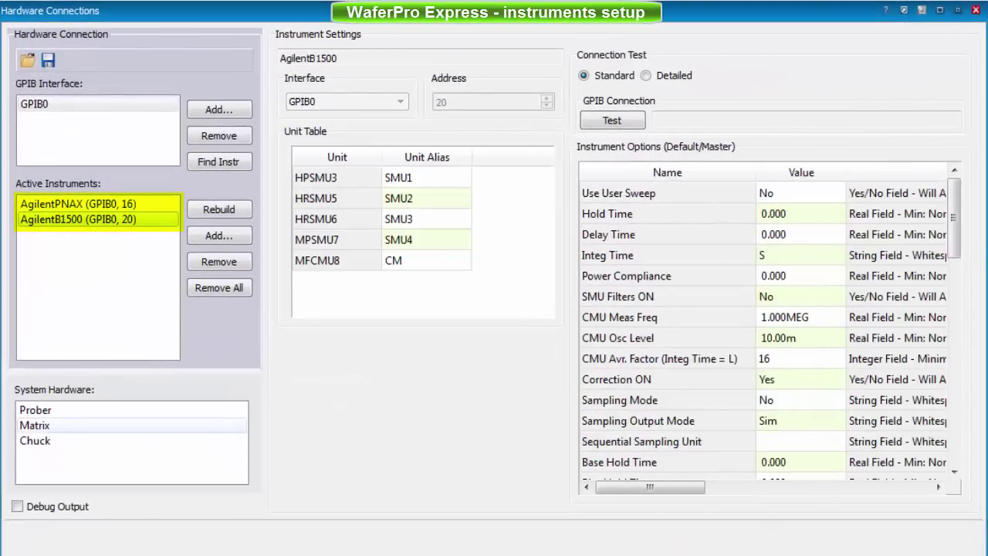
left_click(36, 410)
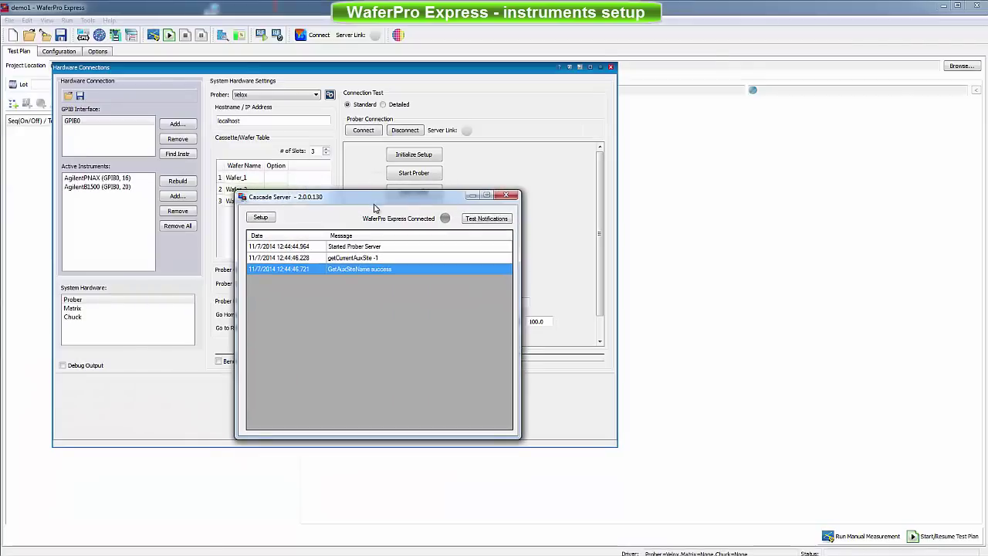
Step: Connect to the Cascade prober server and minimise its window
left_click_drag(374, 209, 807, 250)
left_click(362, 130)
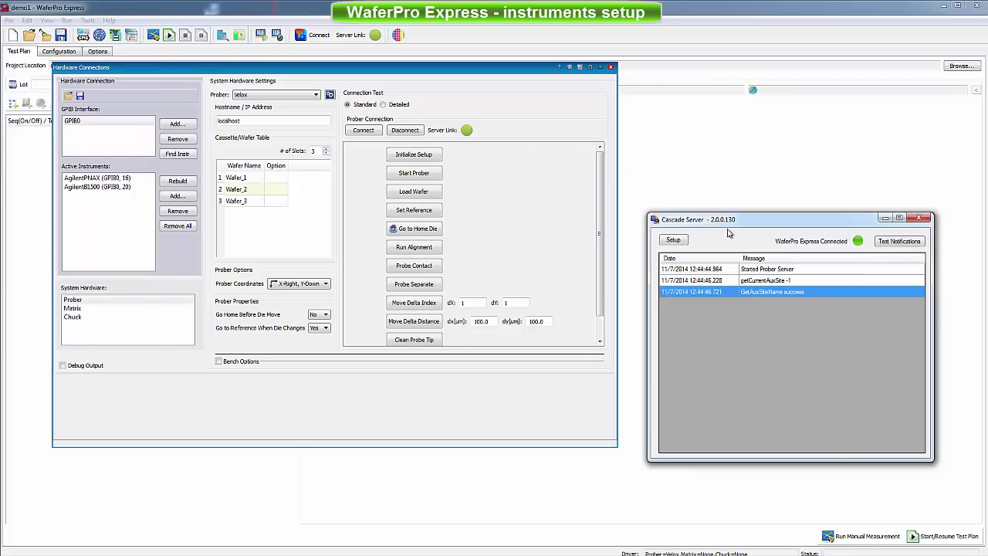
left_click(884, 217)
left_click(409, 72)
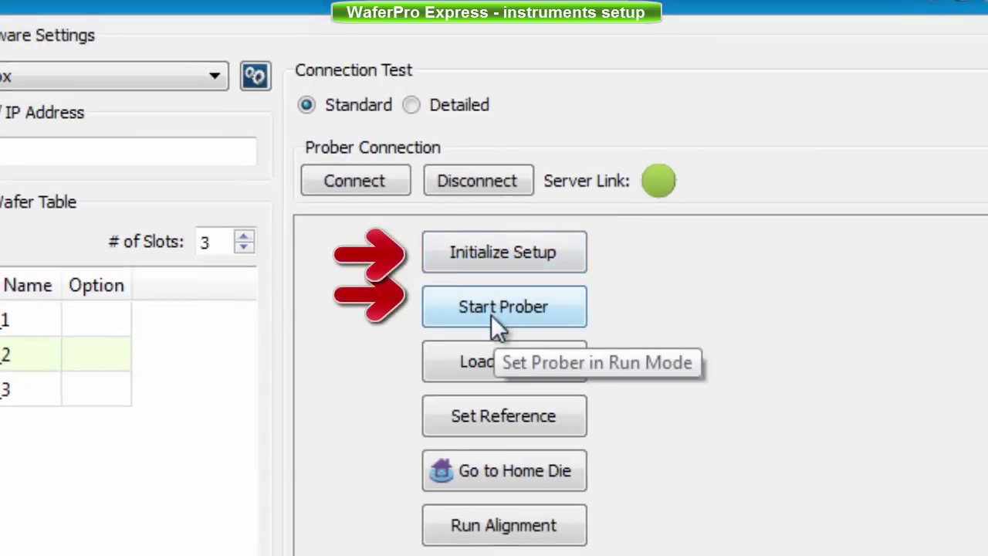
Step: Start the prober and confirm the Set Home reference position
left_click(491, 316)
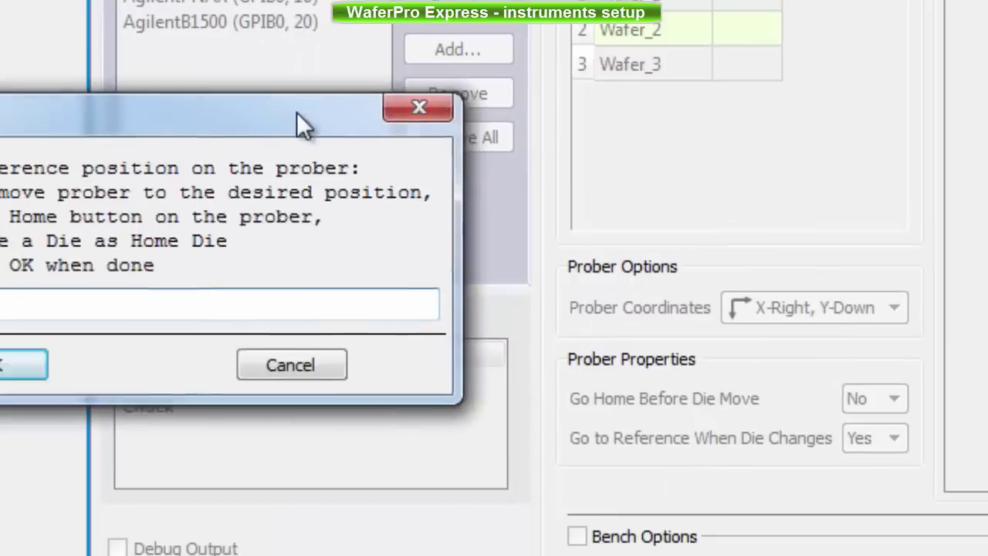
left_click_drag(297, 114, 607, 106)
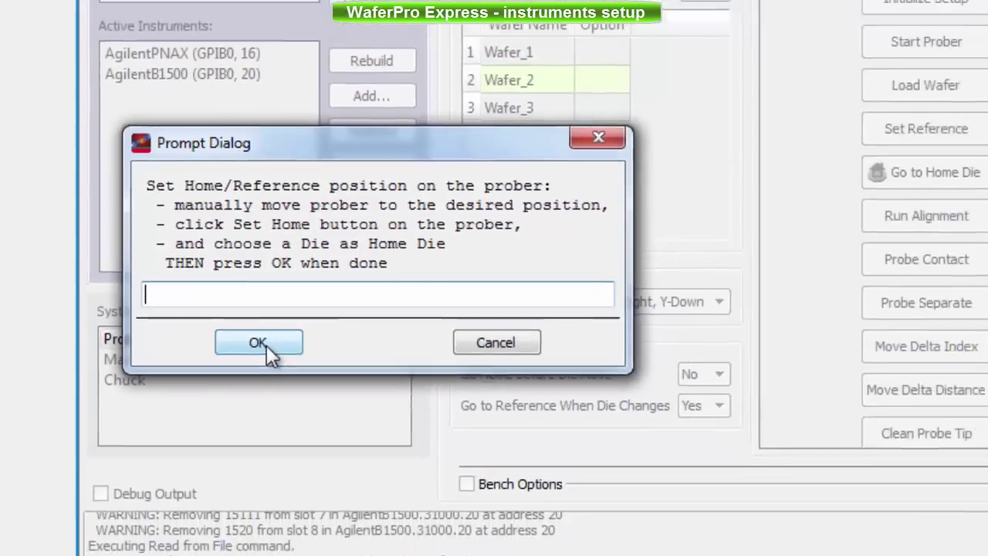
left_click(315, 359)
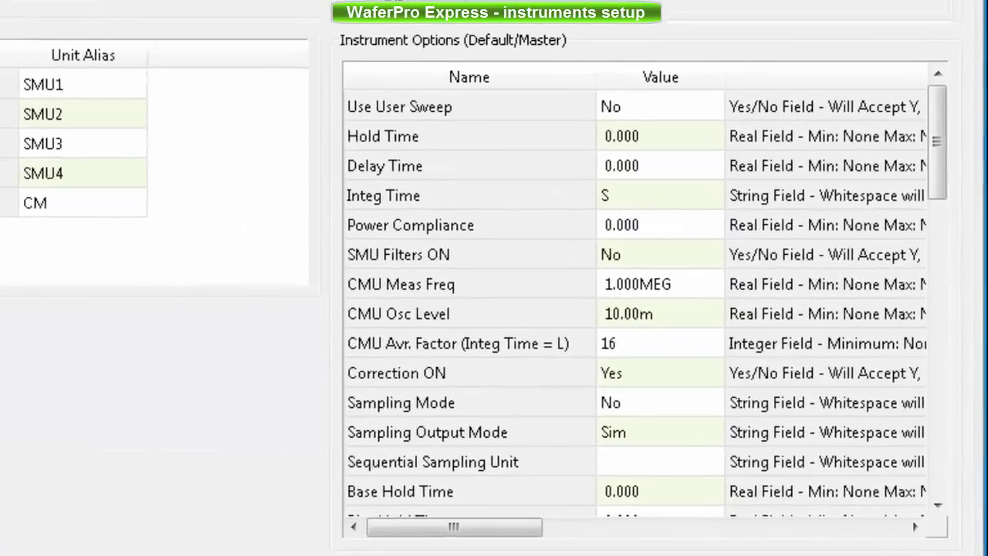
Step: Show the AgilentPNAX analyser's instrument options, including sweep time and port power
left_click(107, 190)
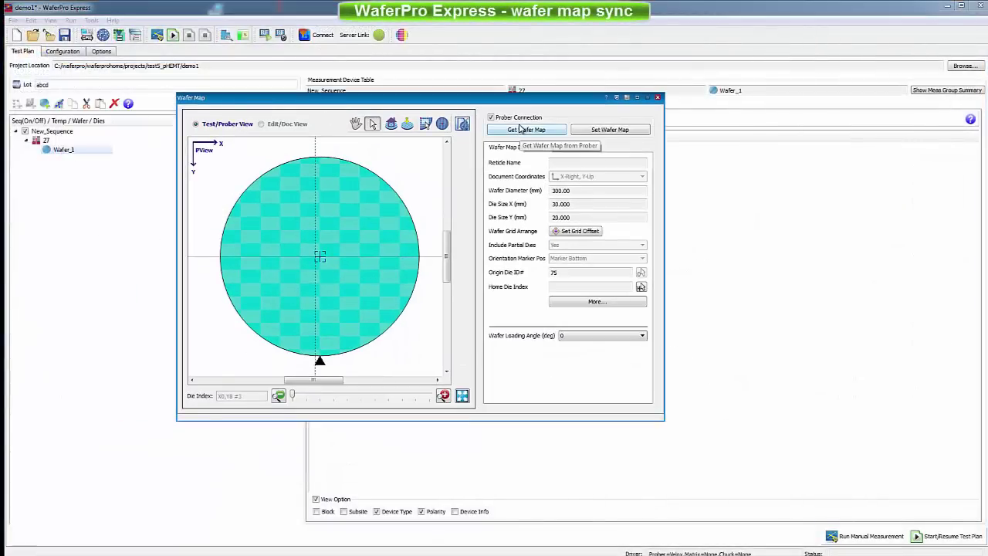
Step: Fetch the wafer map, then import prober subsites D1 (0, 0) and D2 (340, -100)
left_click(520, 129)
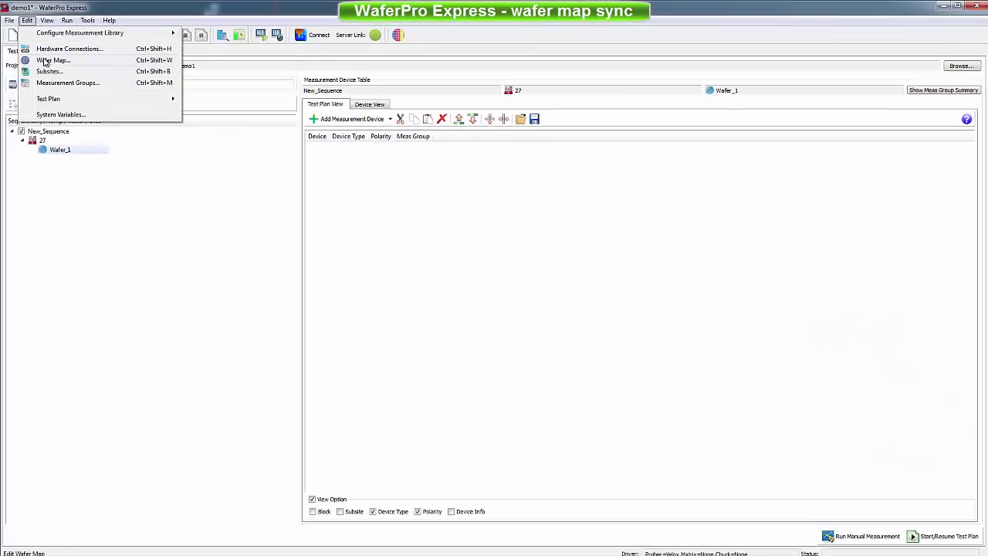
left_click(48, 71)
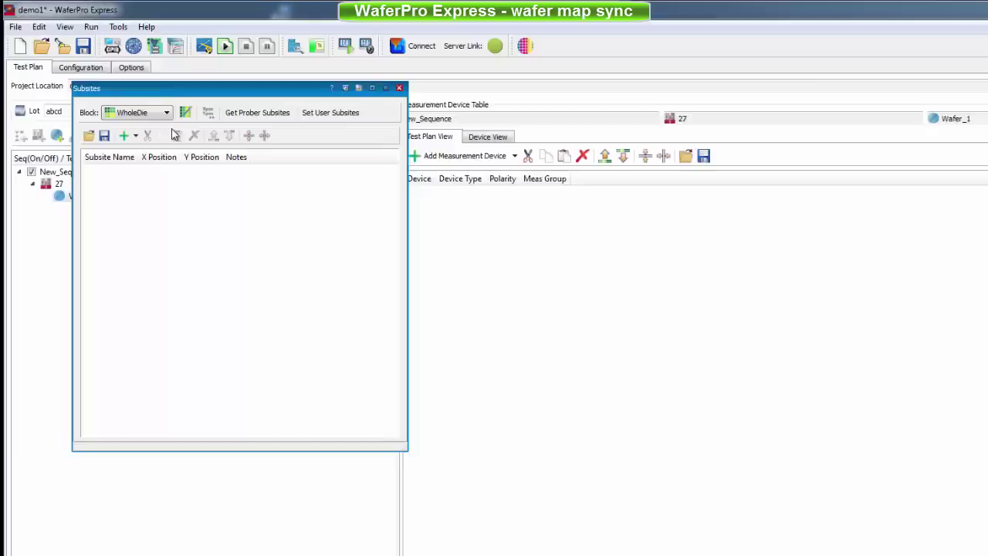
left_click(290, 130)
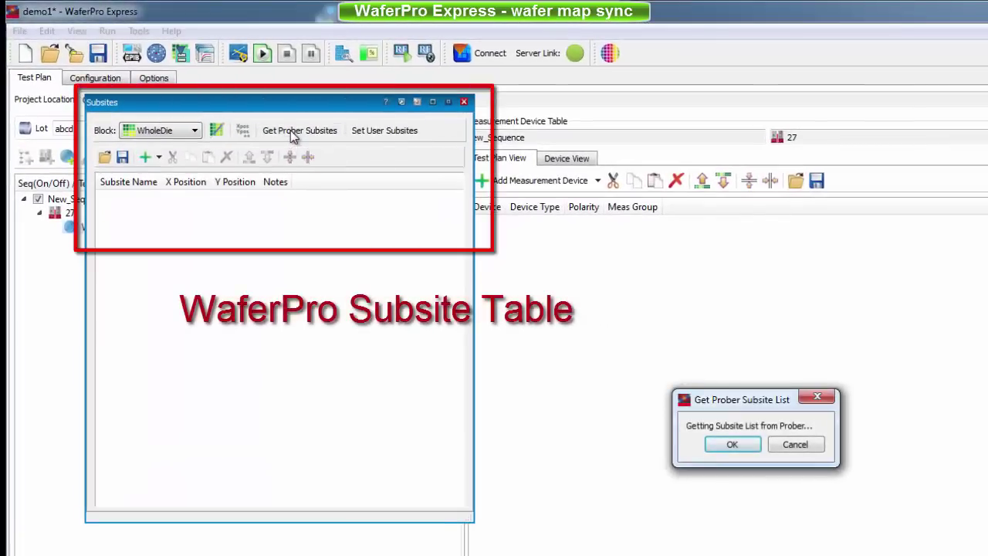
left_click(735, 445)
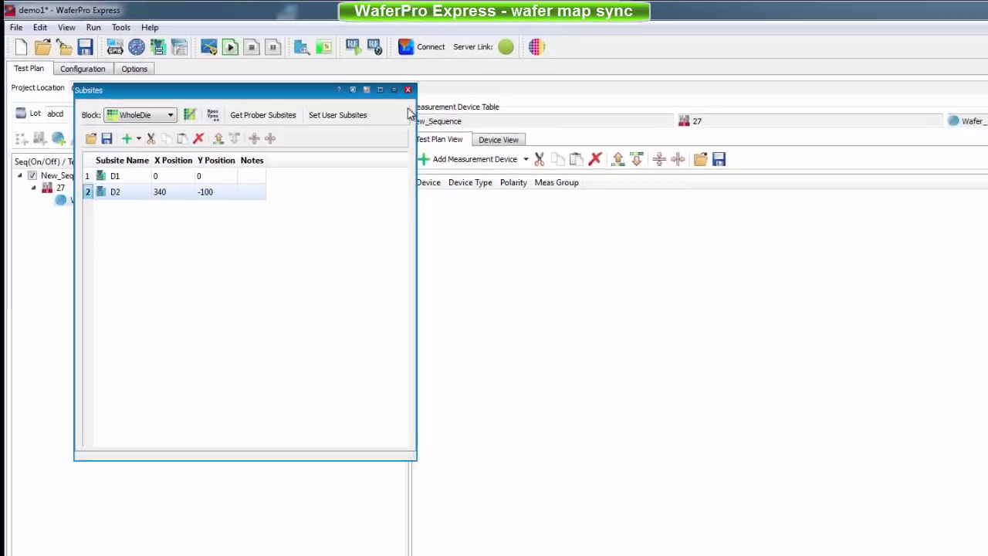
left_click(407, 89)
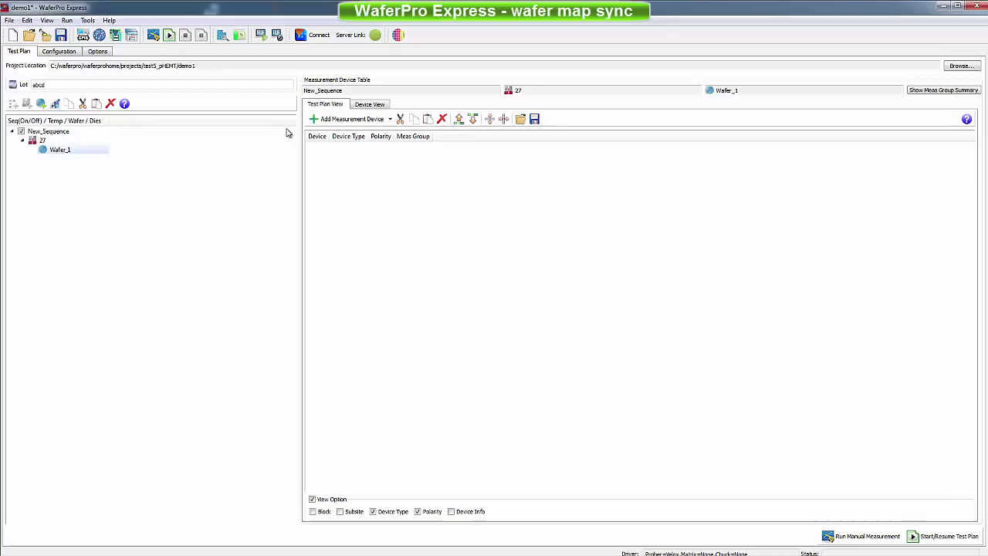
Step: Add target dies X5-Y3, X5-Y1, X3-Y3, X1-Y3 and X2-Y1 to Wafer_1
left_click(83, 151)
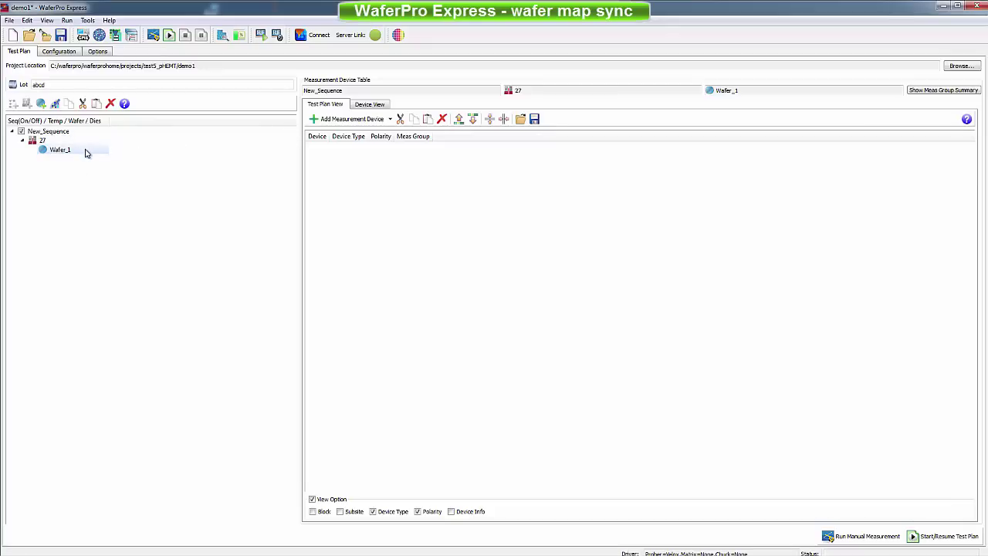
left_click(58, 104)
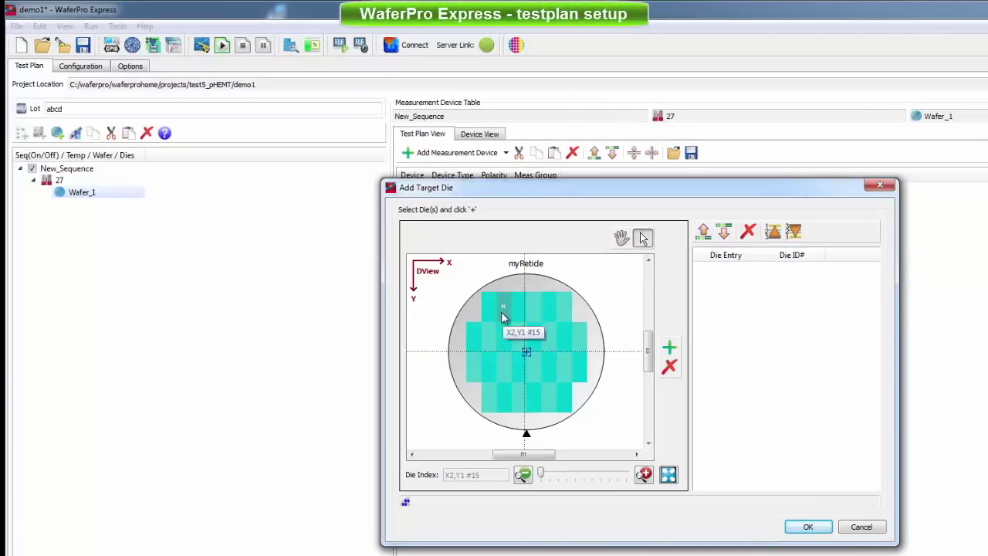
left_click(503, 316)
left_click(548, 311)
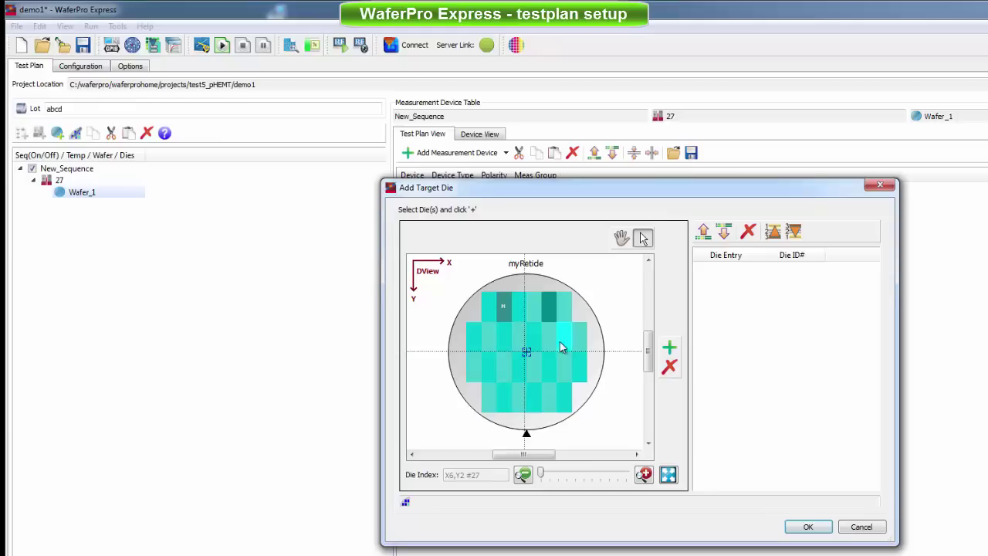
left_click(522, 376)
left_click(483, 375)
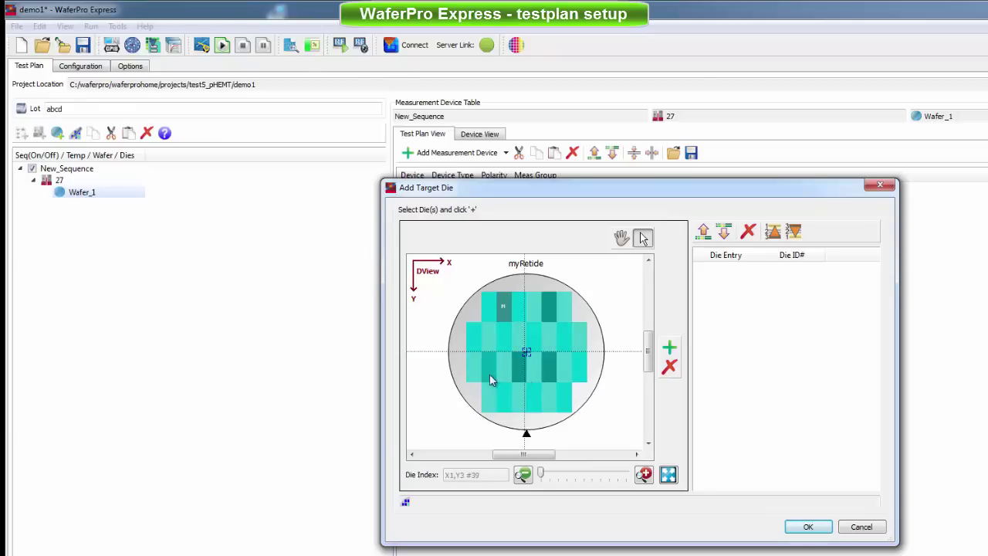
left_click(667, 350)
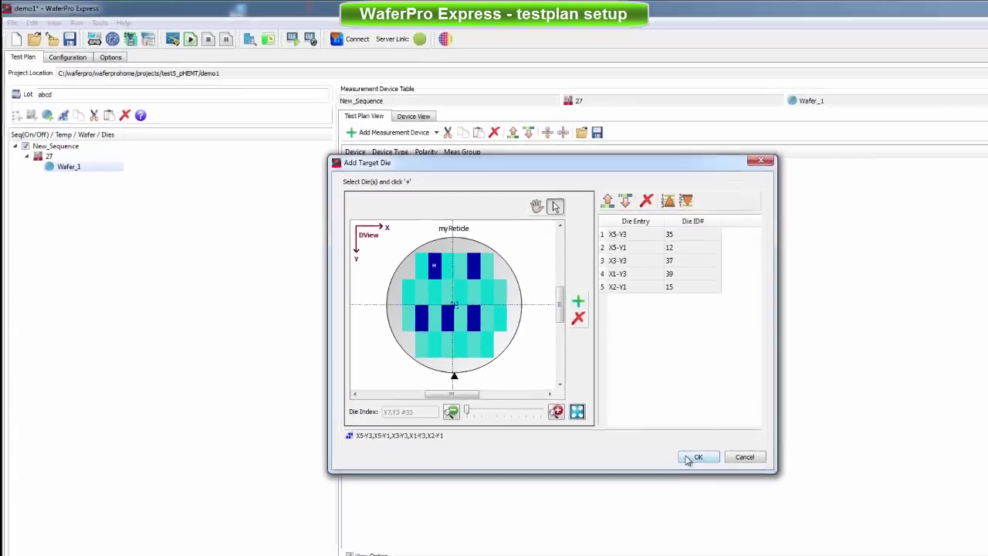
left_click(795, 529)
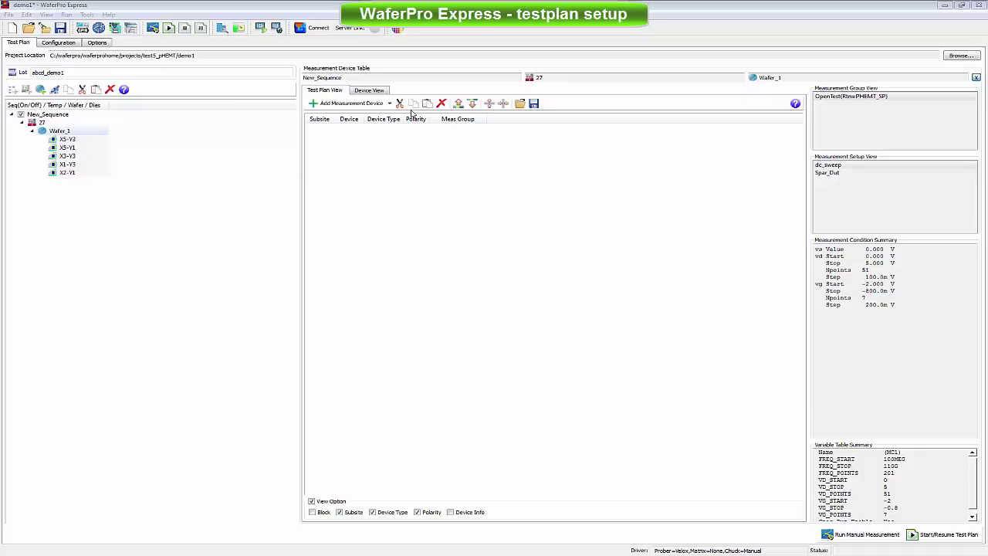
Step: Load the device table from DeviceTable.csv into the test plan
left_click(520, 104)
left_click(192, 106)
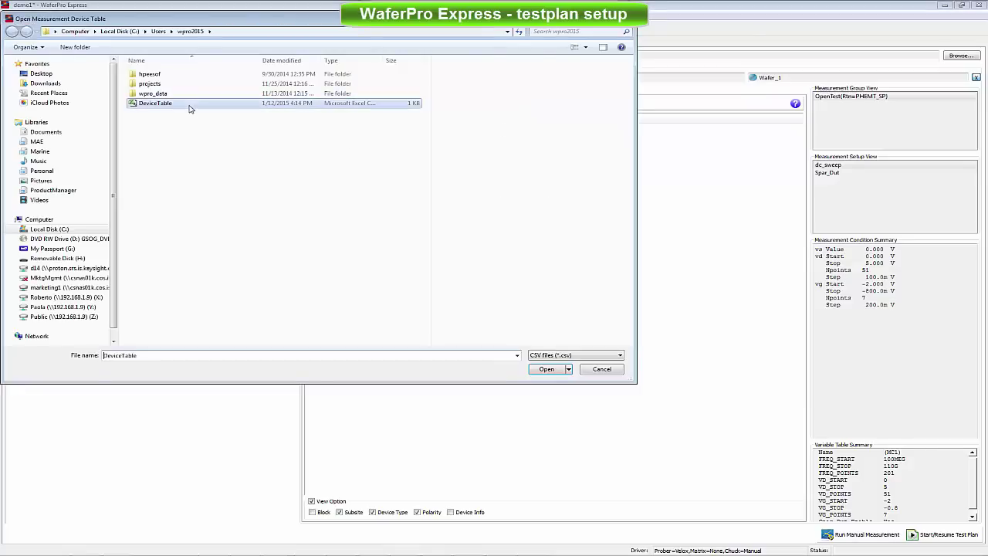
left_click(546, 369)
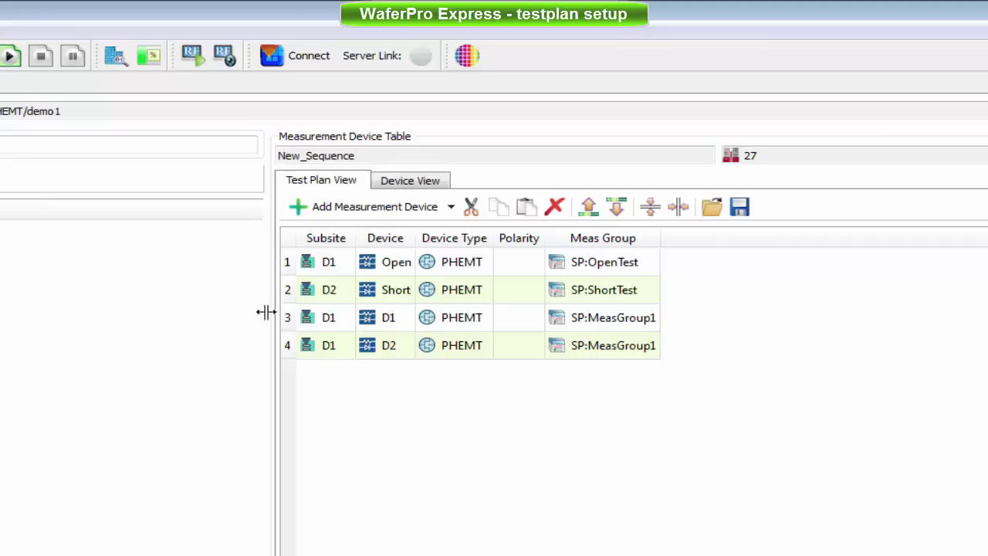
Step: Inspect the Open, Short and D1 device rows and the Spar_Dut measurement conditions
left_click_drag(285, 318, 287, 347)
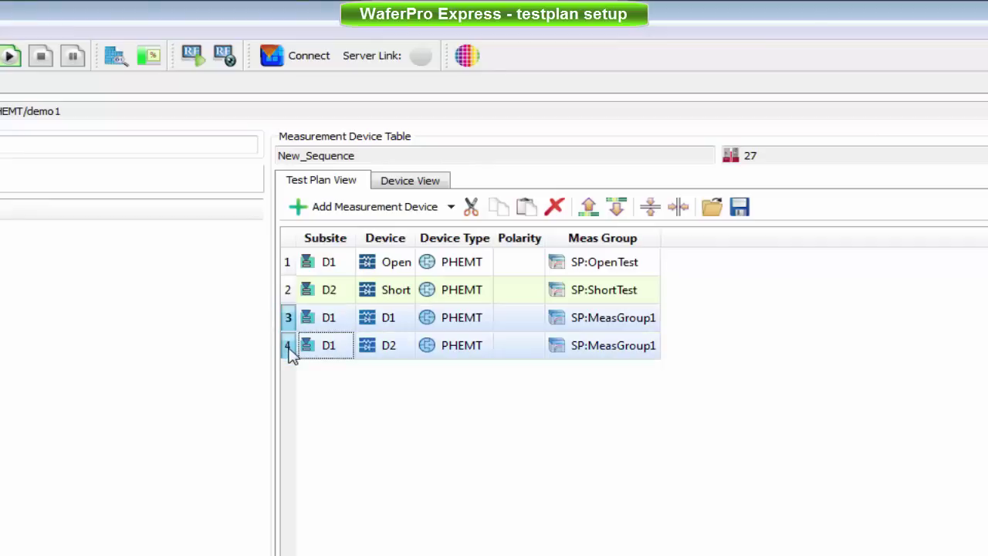
left_click(287, 261)
left_click(286, 289)
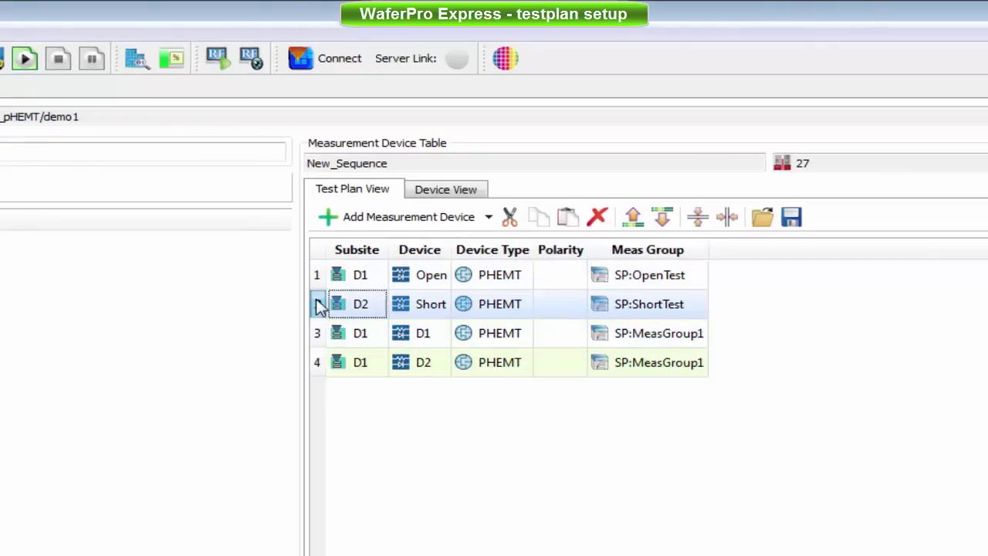
left_click(317, 336)
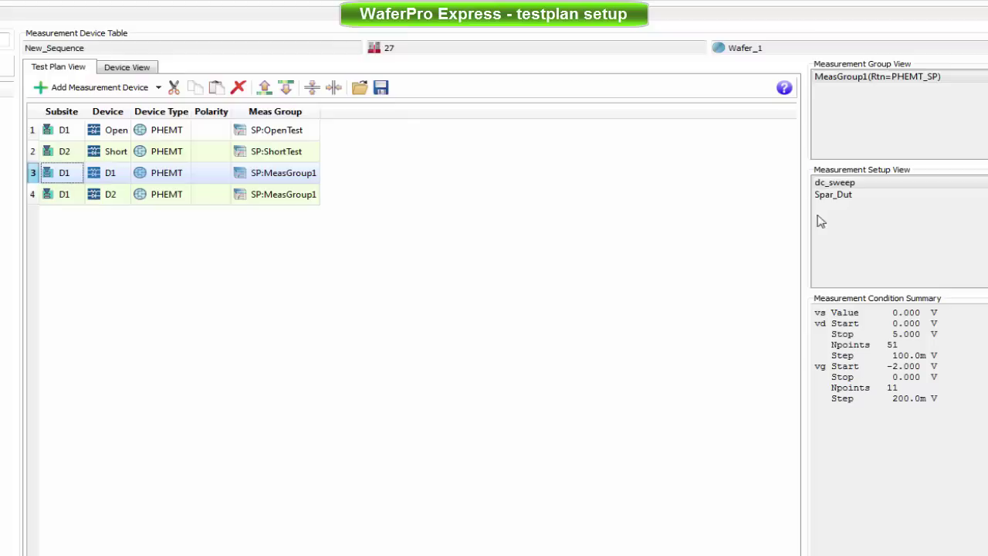
left_click(825, 197)
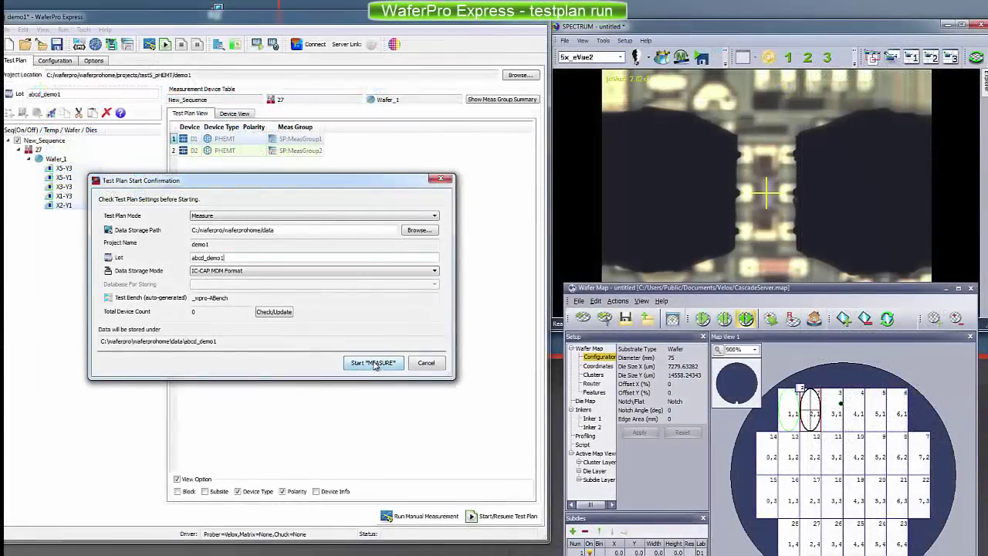
Step: Run the test plan in Measure mode at the 27 degree test temperature
left_click(373, 362)
left_click(194, 238)
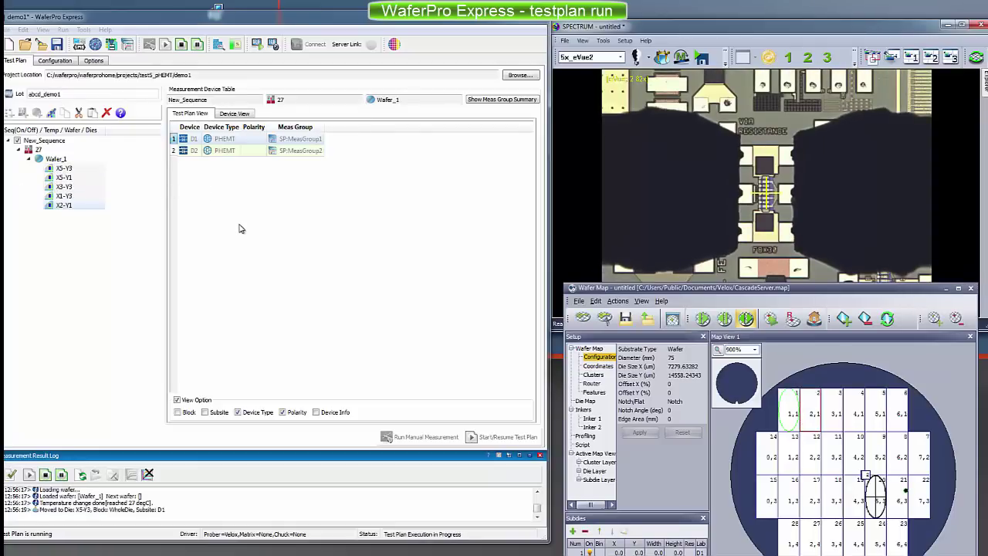
left_click_drag(713, 115, 914, 295)
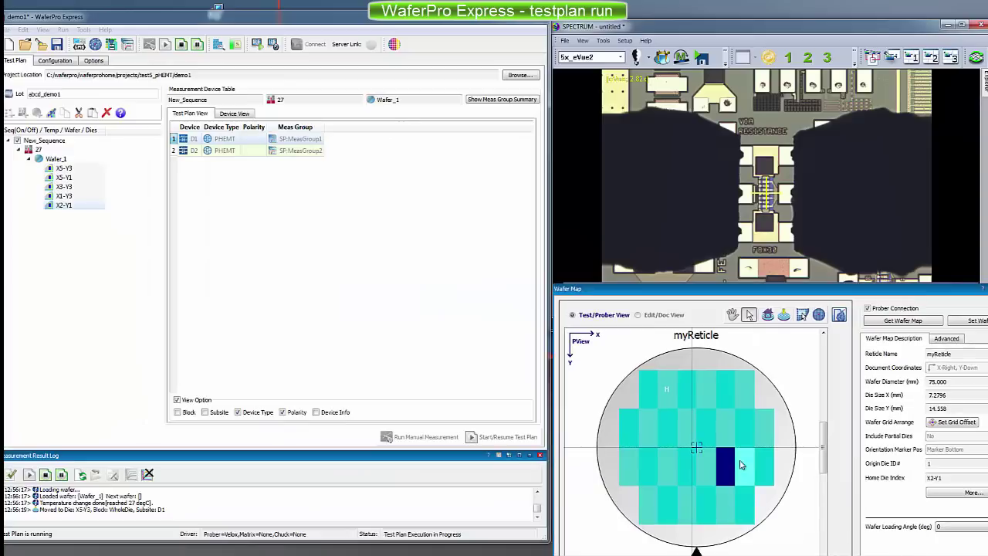
Step: Enlarge the result log and open the measured D1 S-parameter plots
left_click_drag(380, 452, 379, 323)
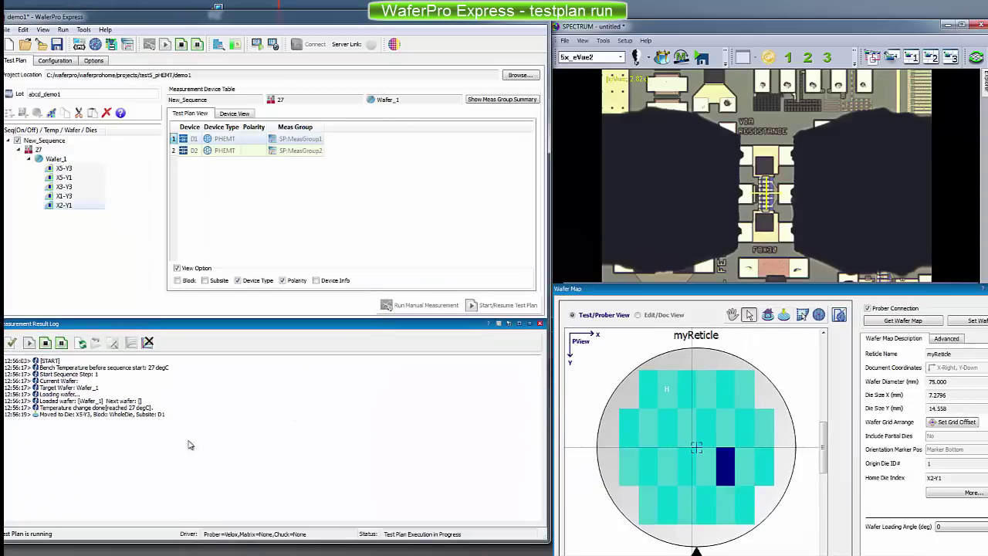
left_click(156, 417)
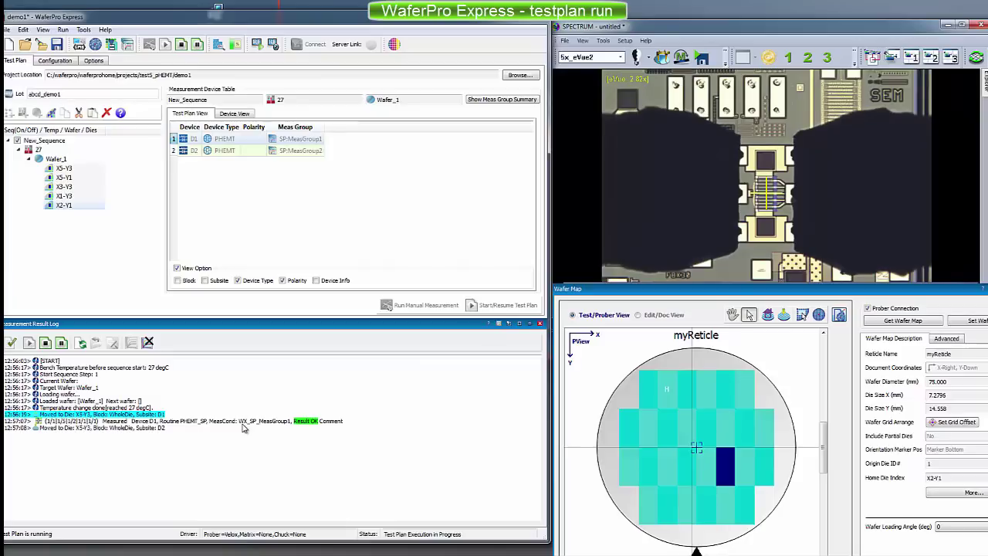
double_click(177, 421)
left_click_drag(330, 384, 512, 486)
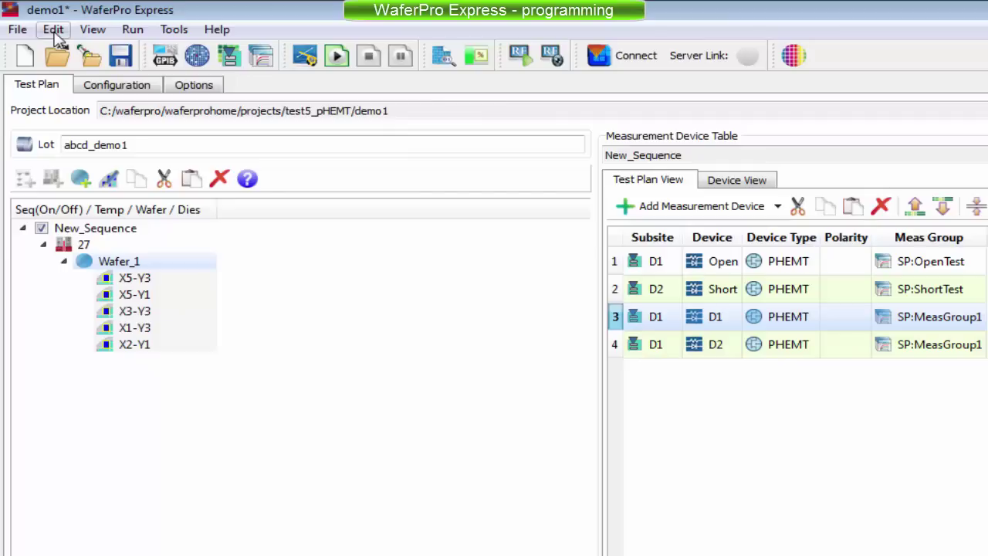
Step: Open the Routine (Measurement Template) editor from Configure Measurement Library
left_click(54, 34)
mouse_move(71, 54)
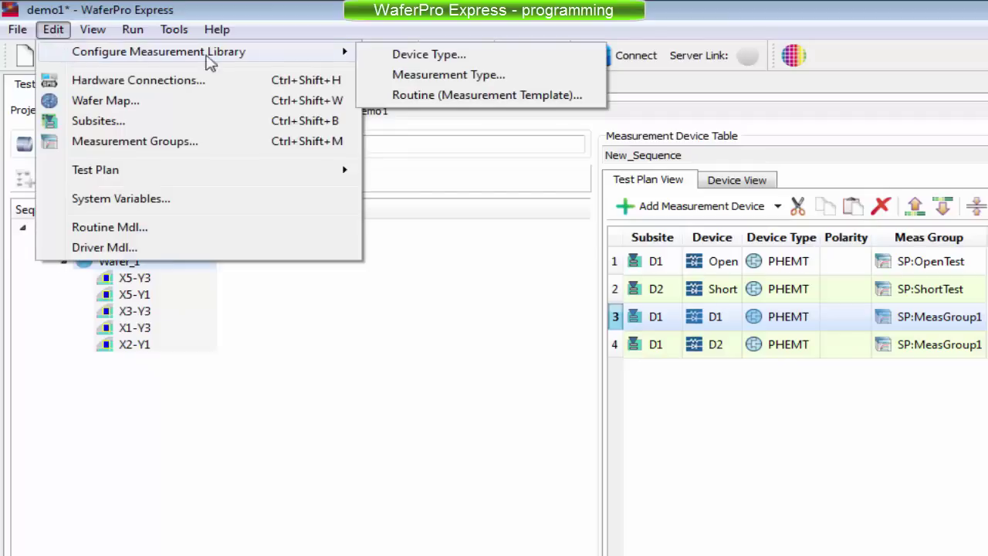
left_click(440, 96)
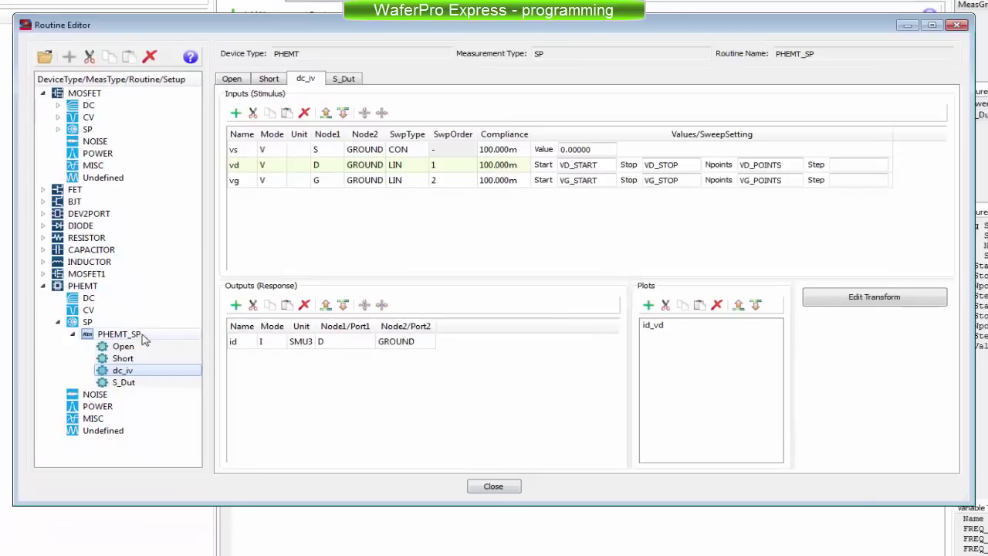
Step: Browse PHEMT_SP's Open, Short, dc_iv and S_Dut measurement setups
left_click(173, 364)
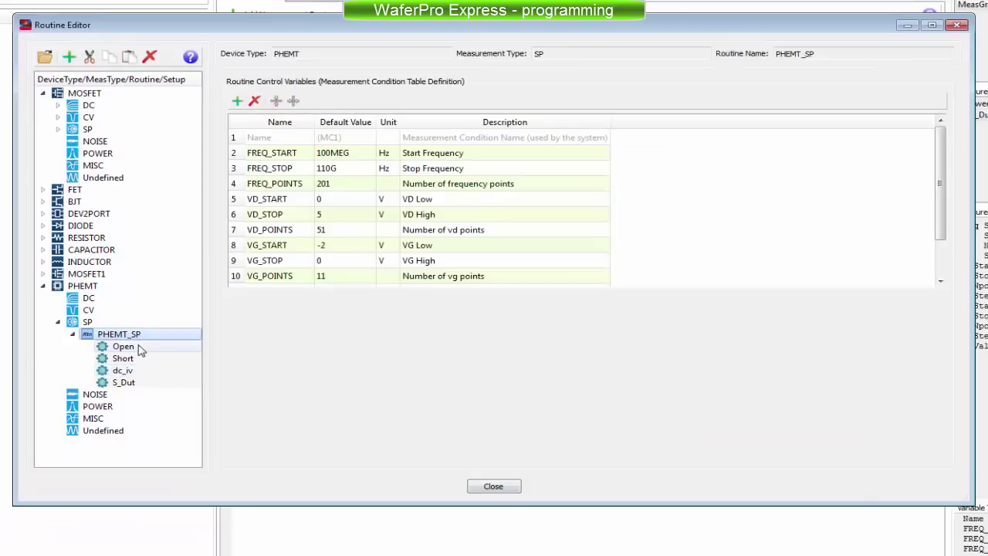
left_click(142, 351)
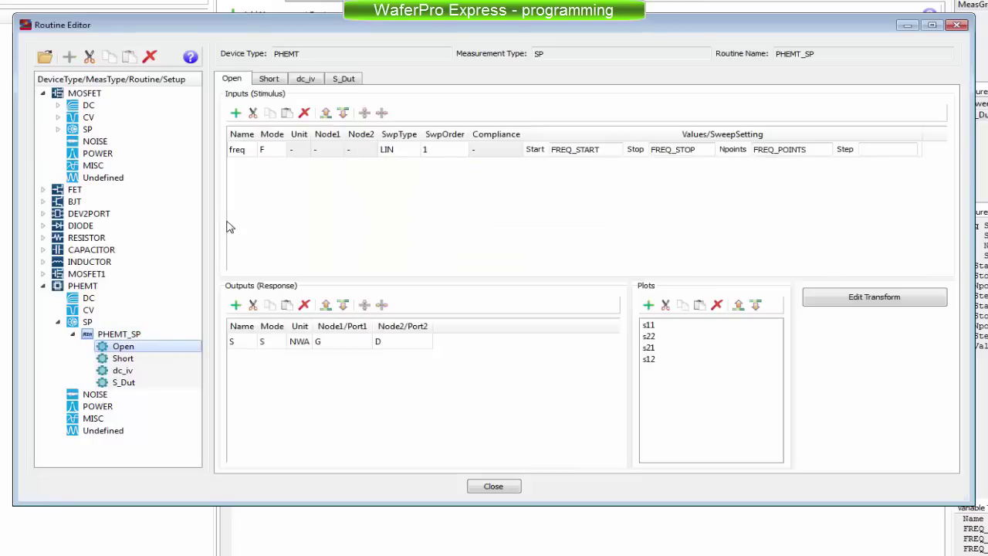
left_click(164, 360)
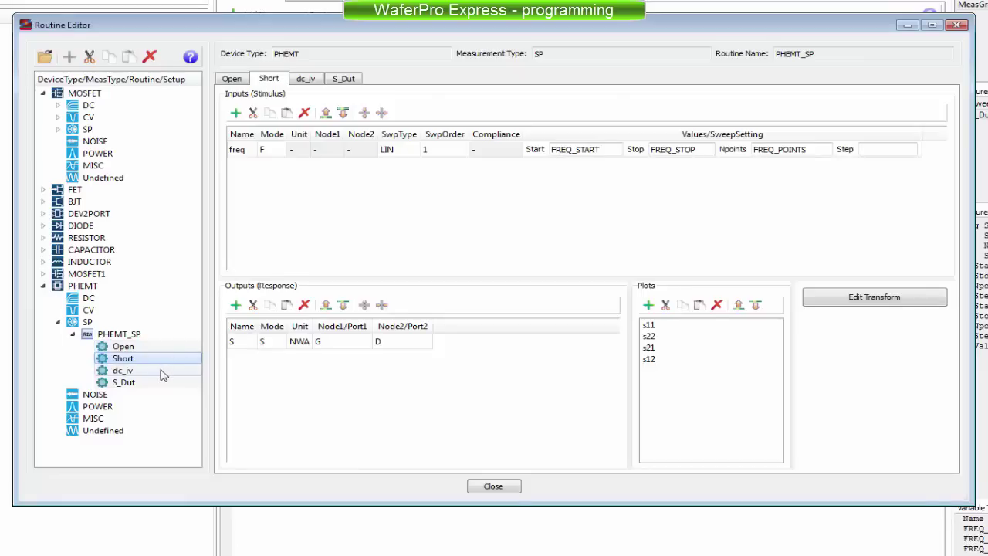
left_click(164, 372)
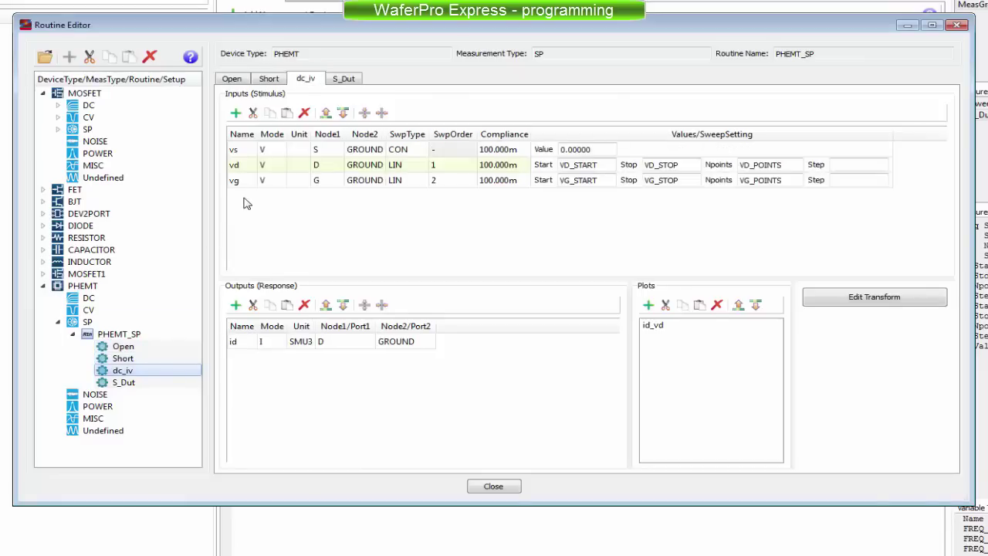
left_click(164, 386)
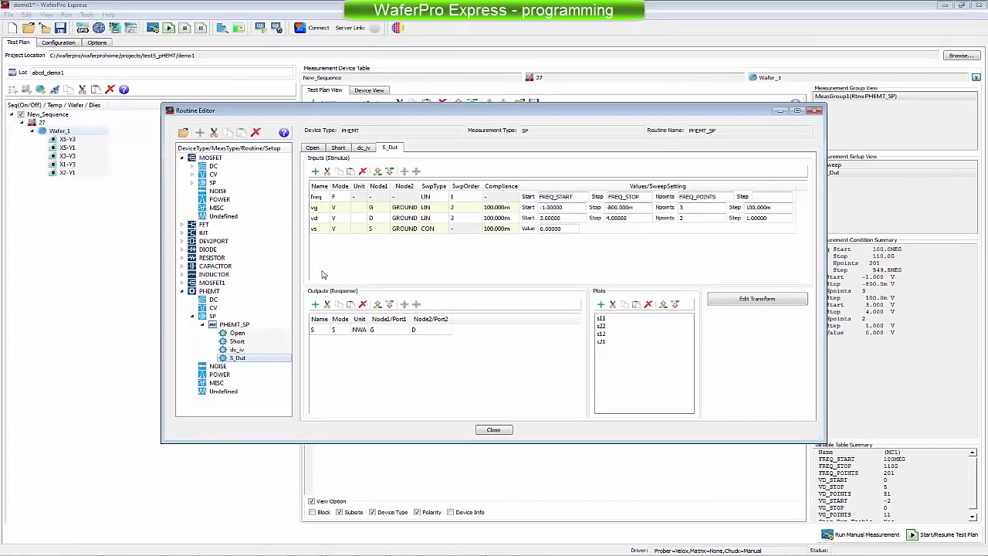
left_click(733, 299)
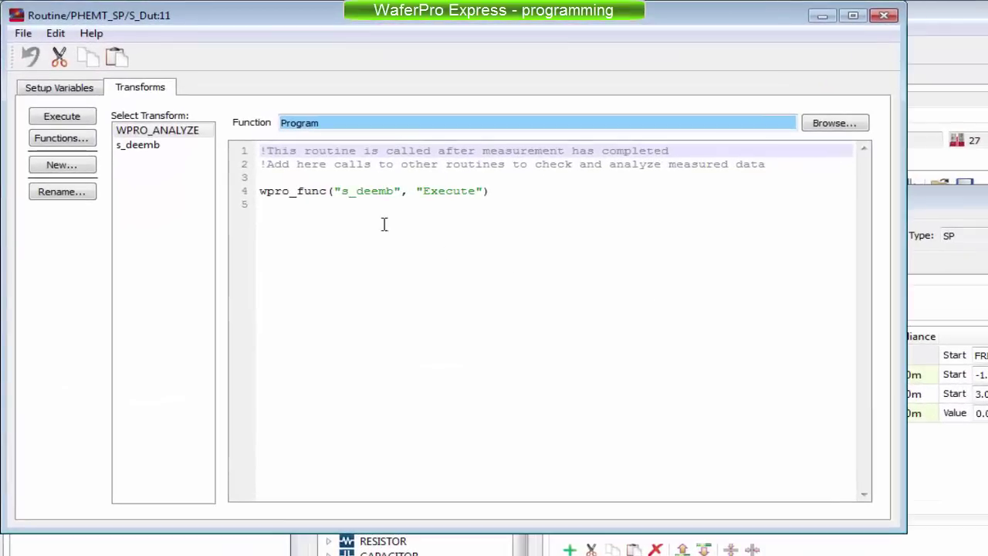
left_click(189, 133)
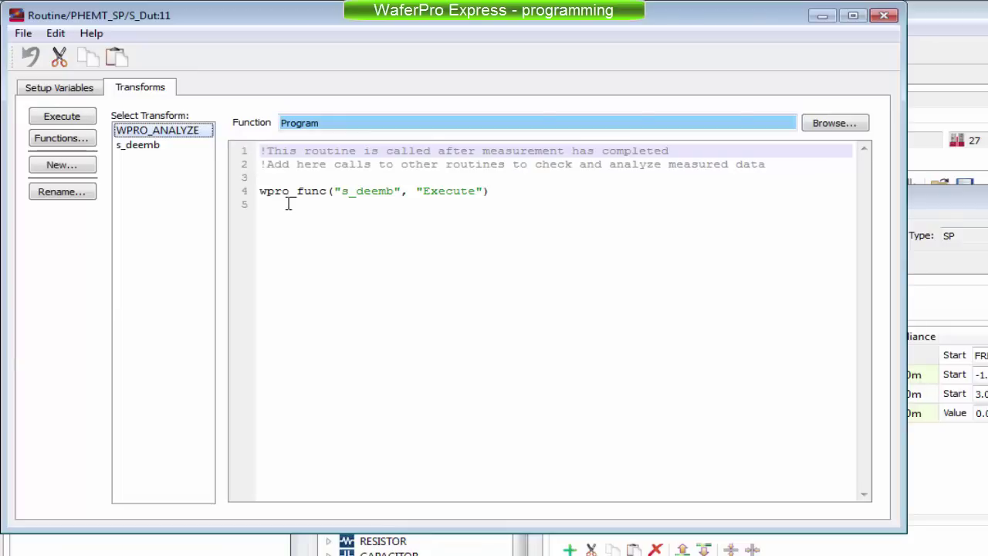
left_click(260, 192)
left_click_drag(260, 192, 491, 191)
left_click(154, 148)
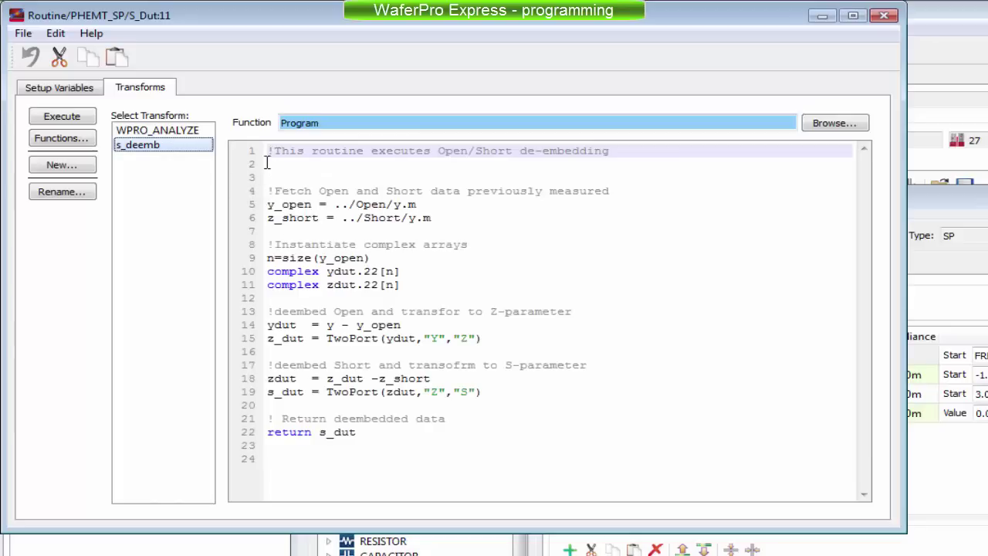
left_click_drag(267, 150, 613, 152)
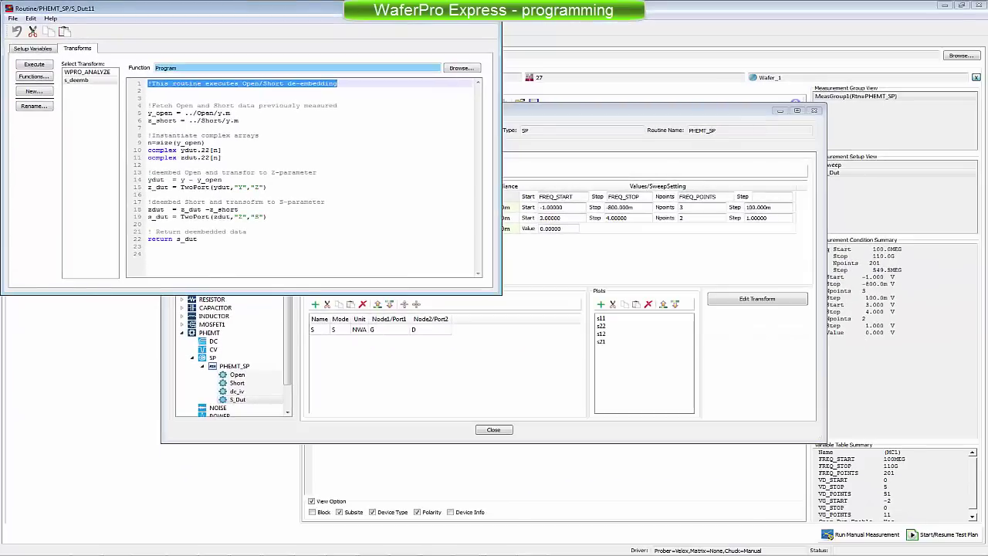
left_click(494, 9)
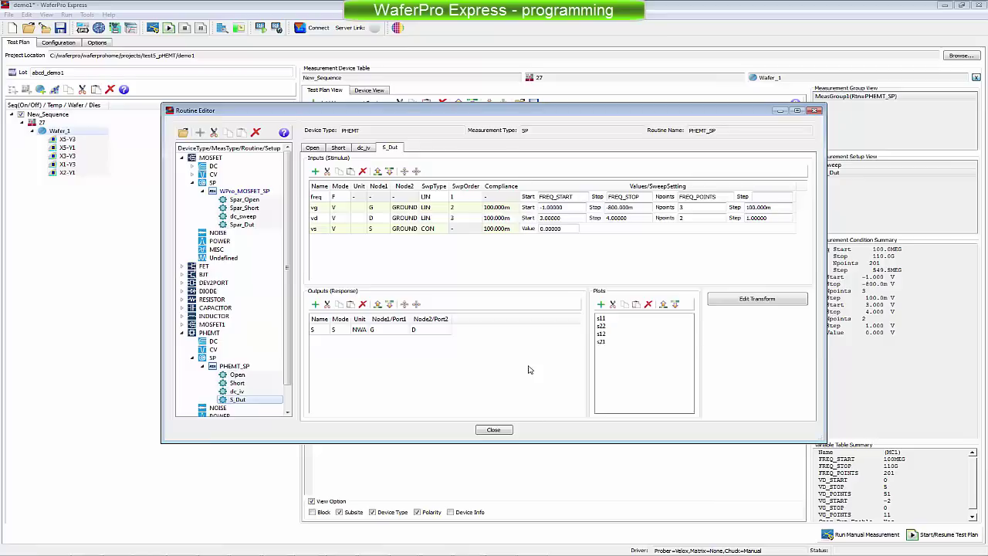